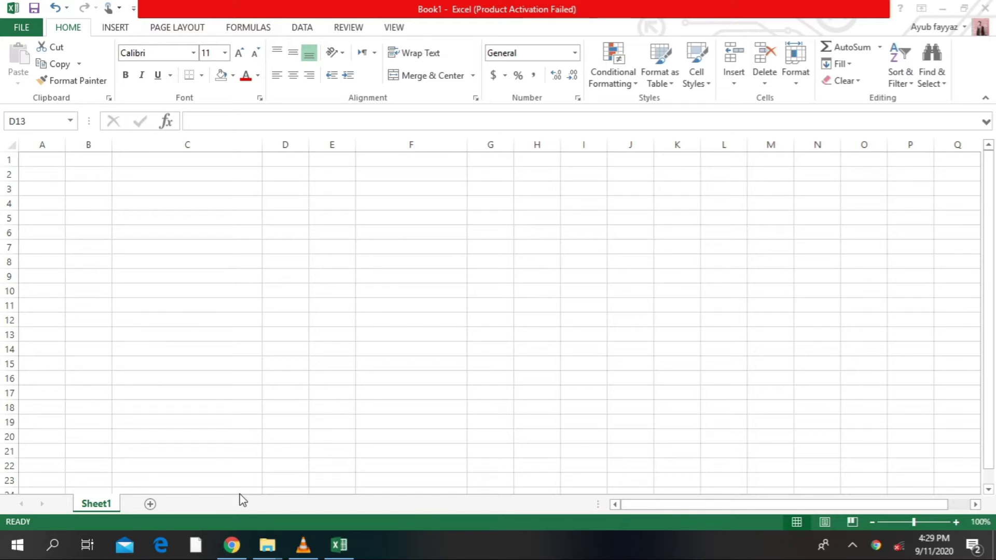
Enter 'this is a ball', 'he is very naughty' and 'she is cring' into D4:D6
click(284, 214)
click(282, 205)
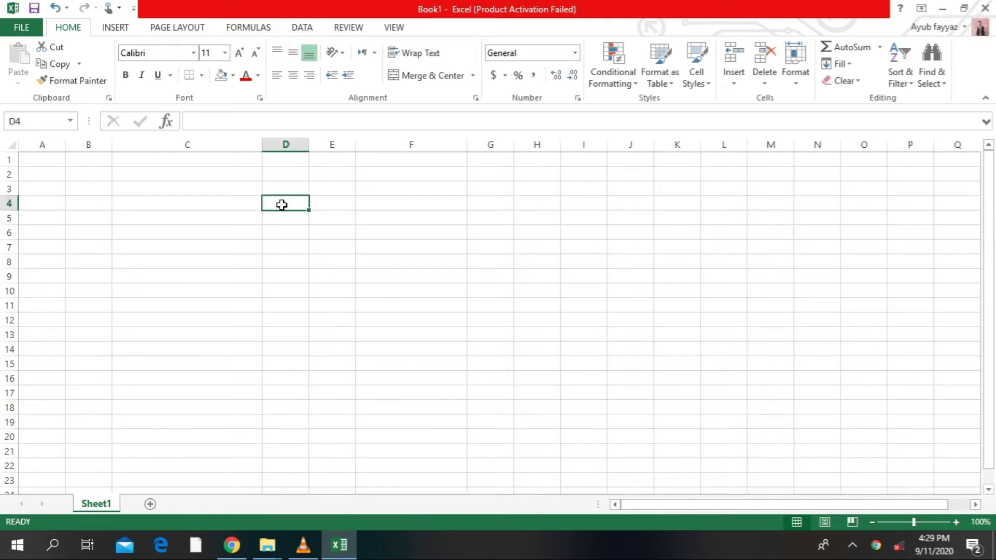
text(this is a)
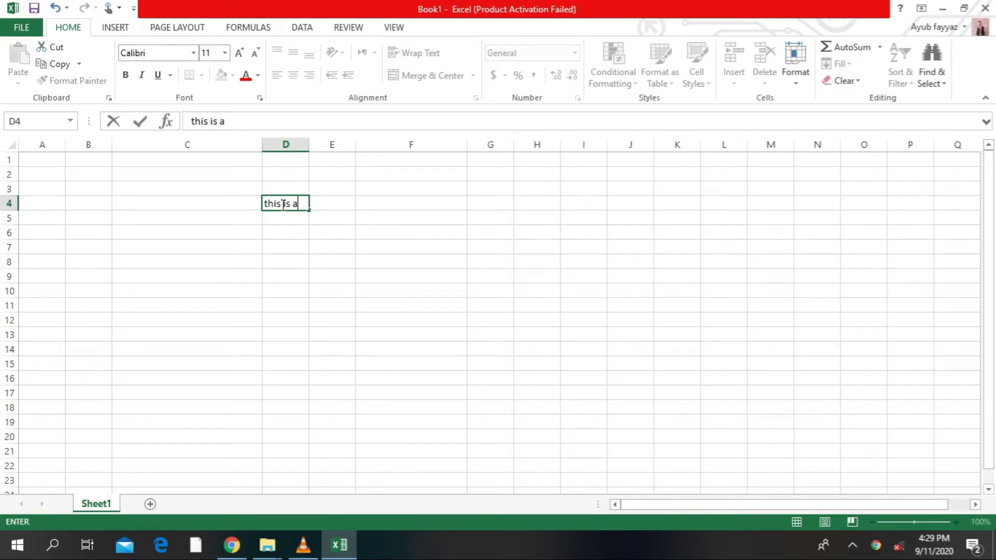
text( ball)
key(Return)
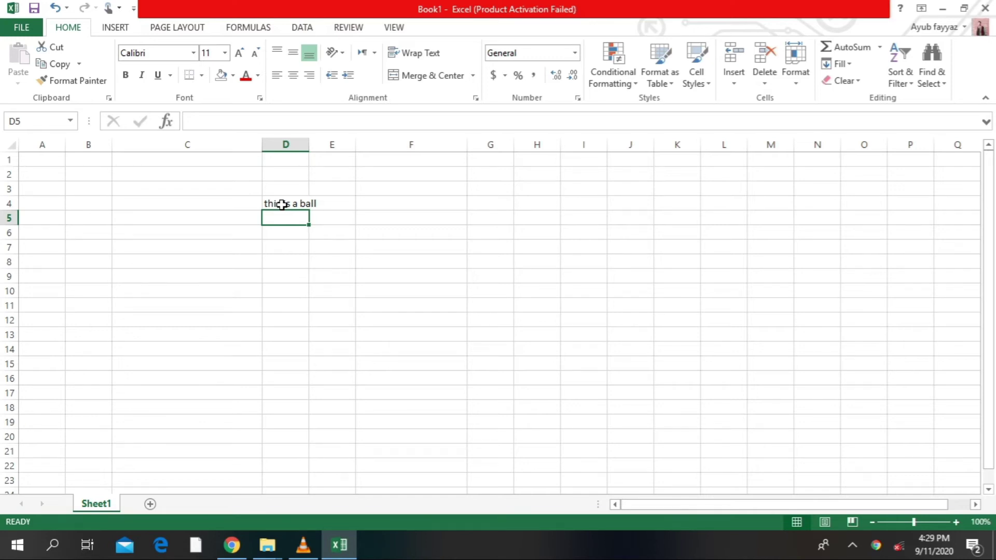
text(he is)
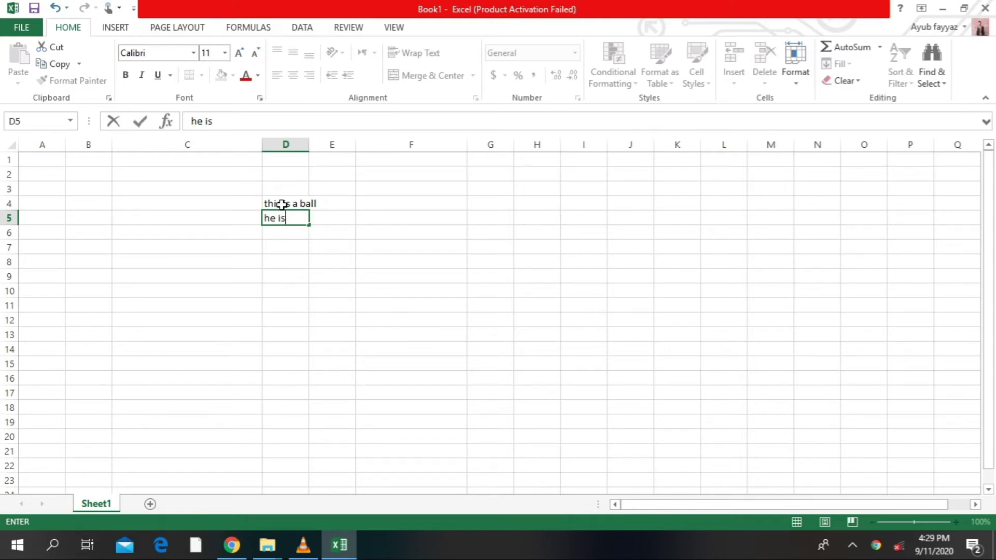
text( very naughty)
key(Return)
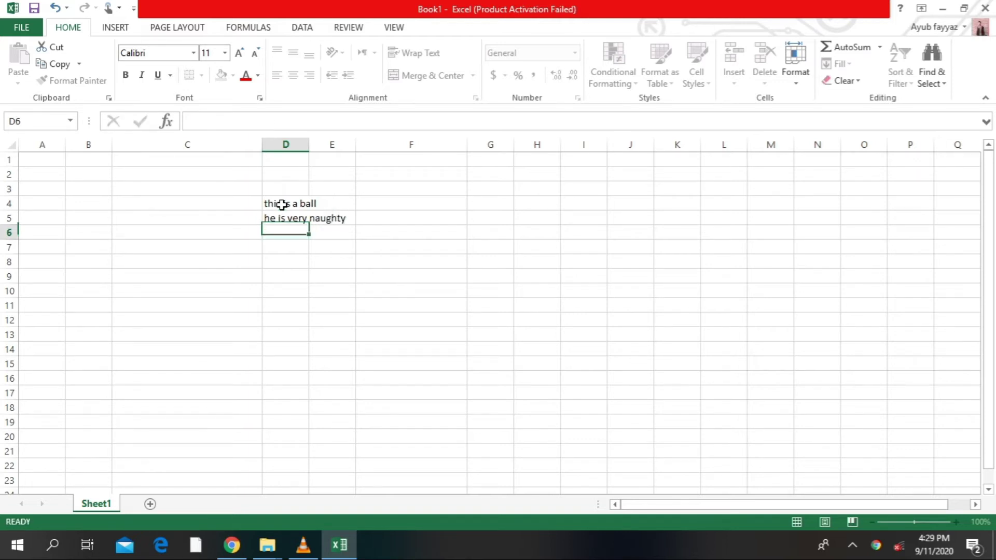
text(she )
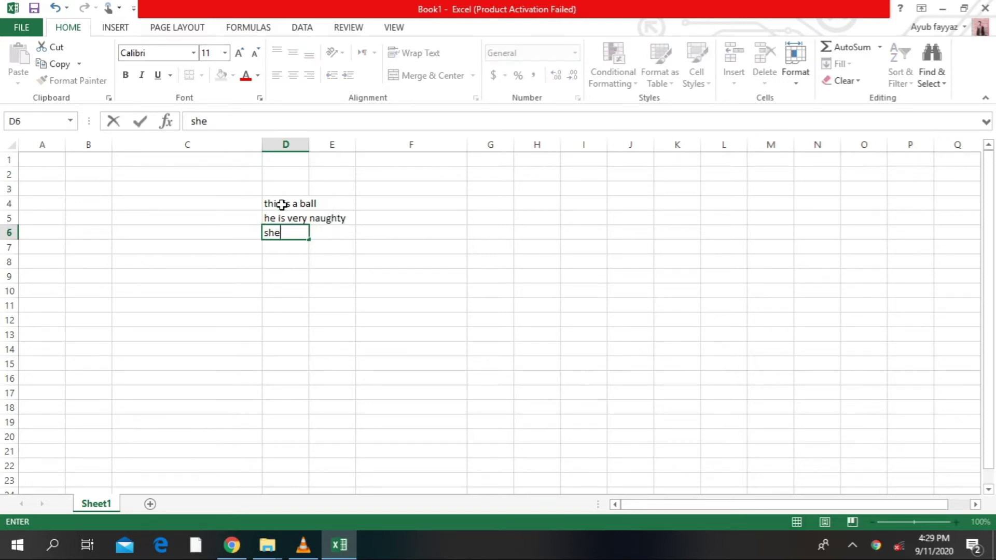
text(is cring)
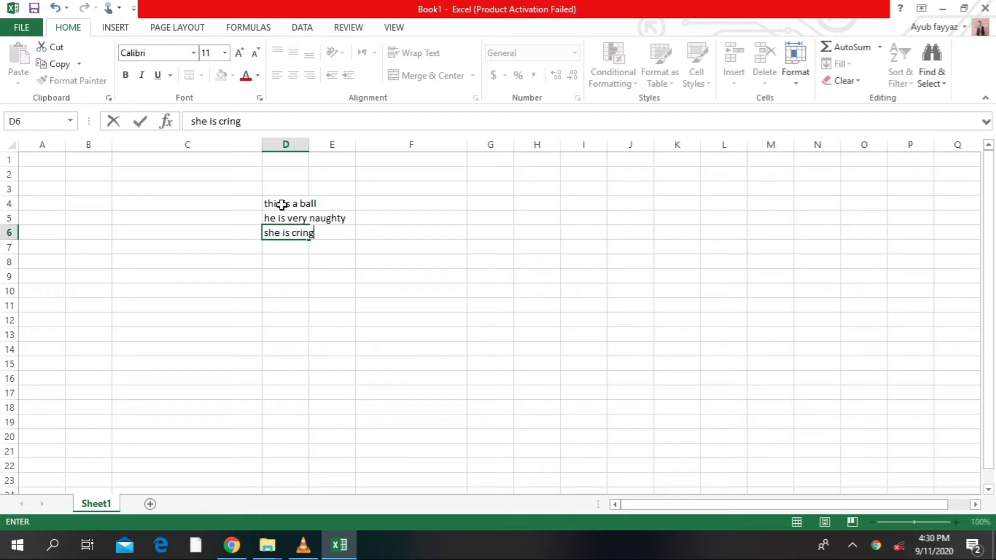
key(Tab)
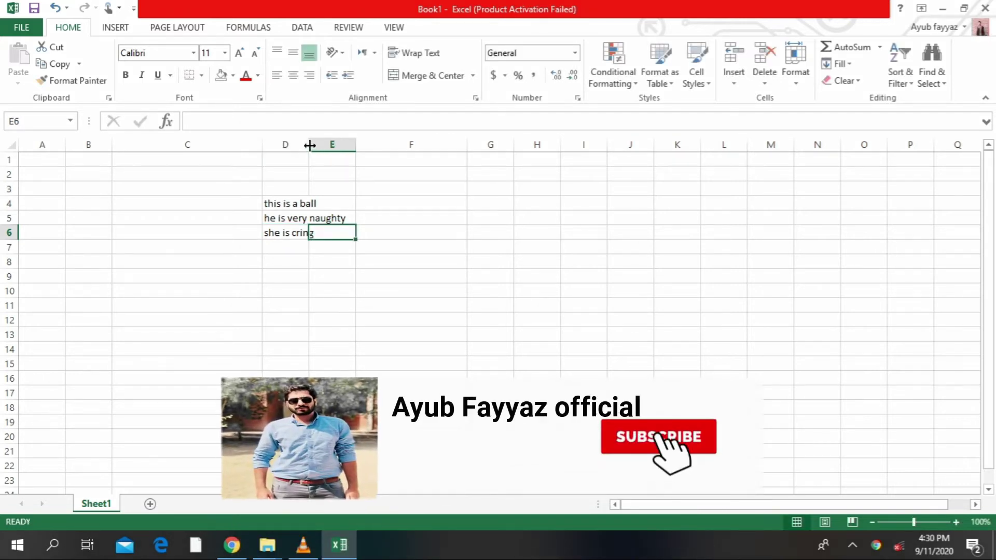
Widen column D and enter =MID(D4,11,4) in E4 so it returns 'ball'
drag(308, 145, 450, 166)
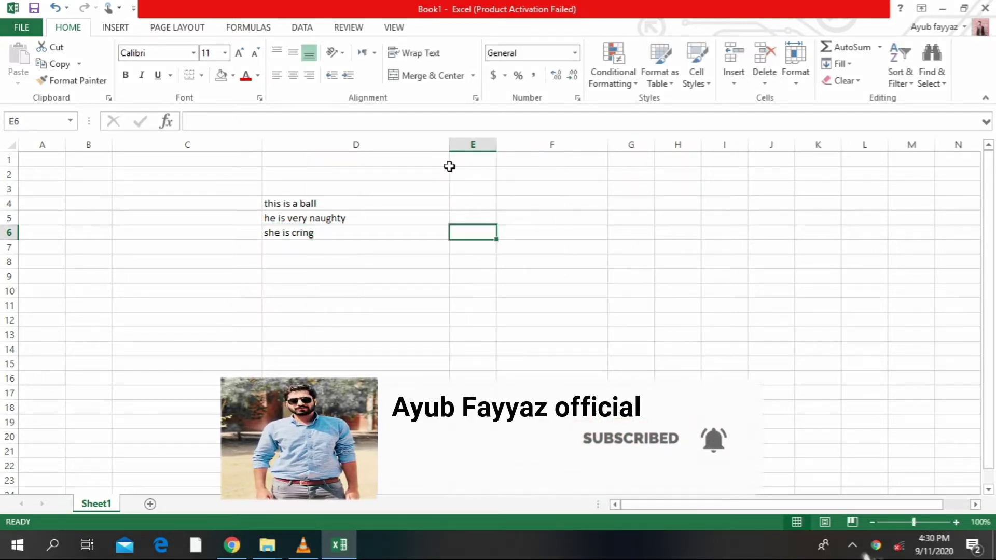
click(467, 199)
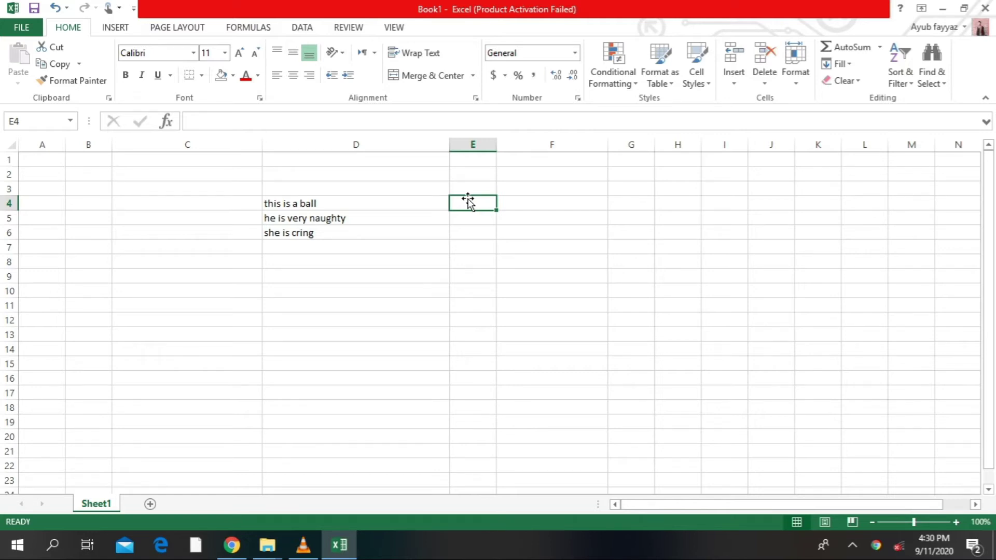
text(=)
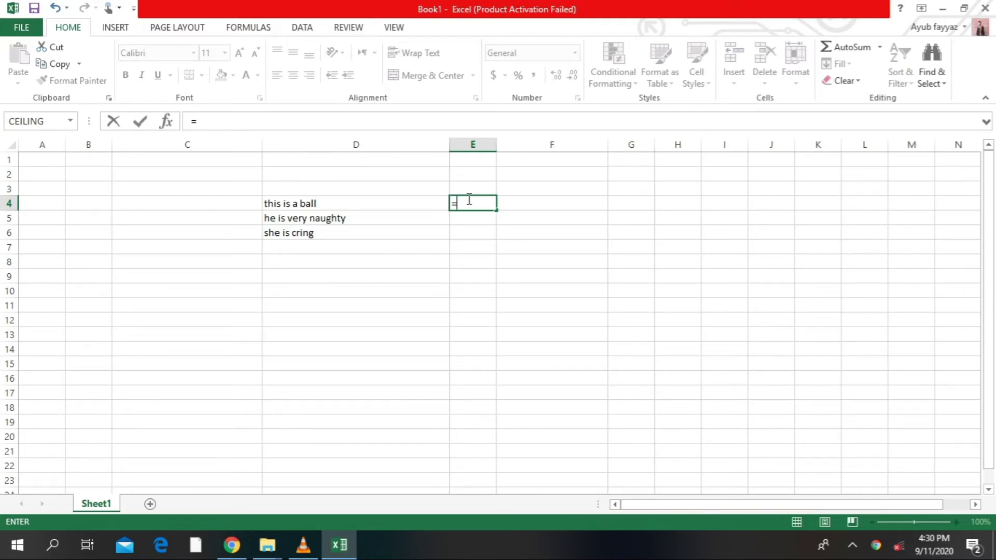
text(m)
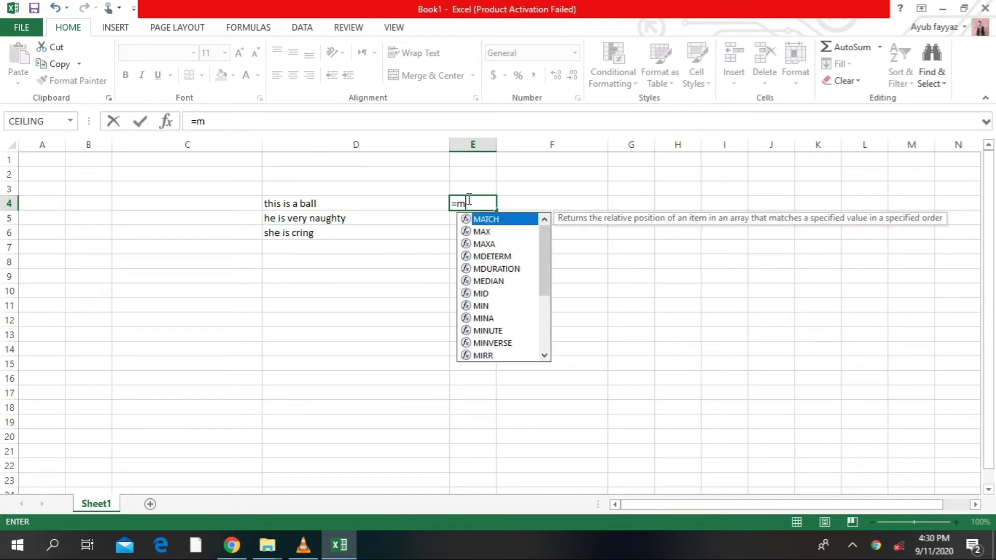
text(i)
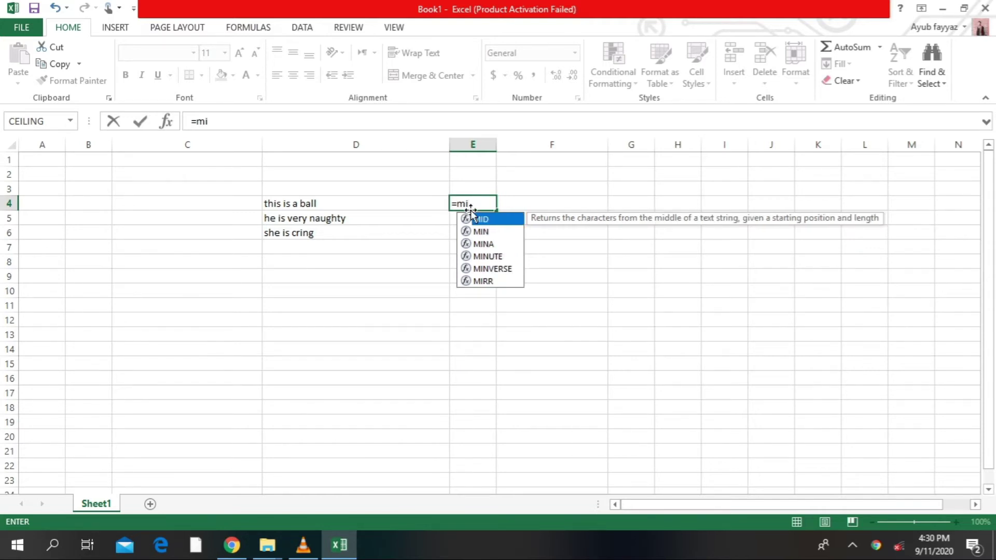
double_click(474, 222)
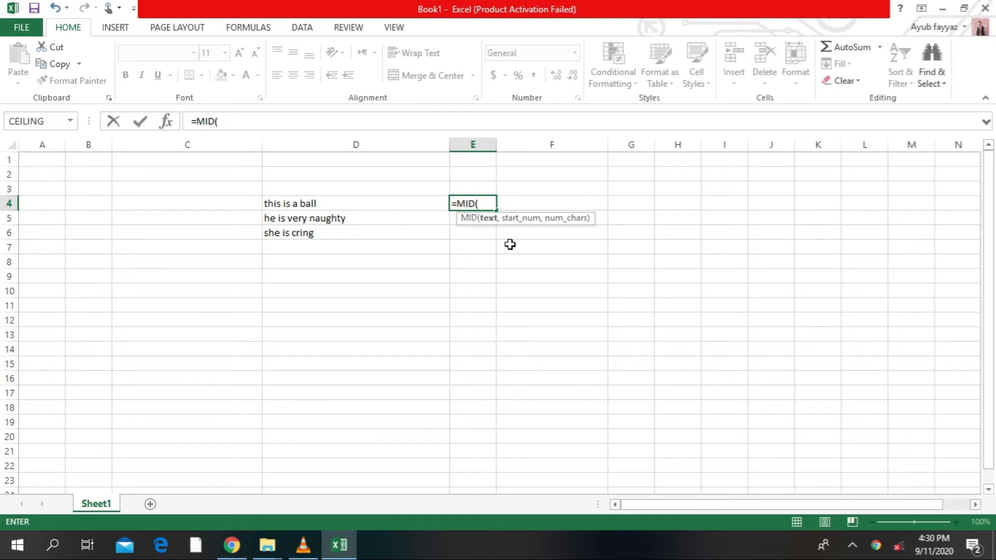
click(329, 203)
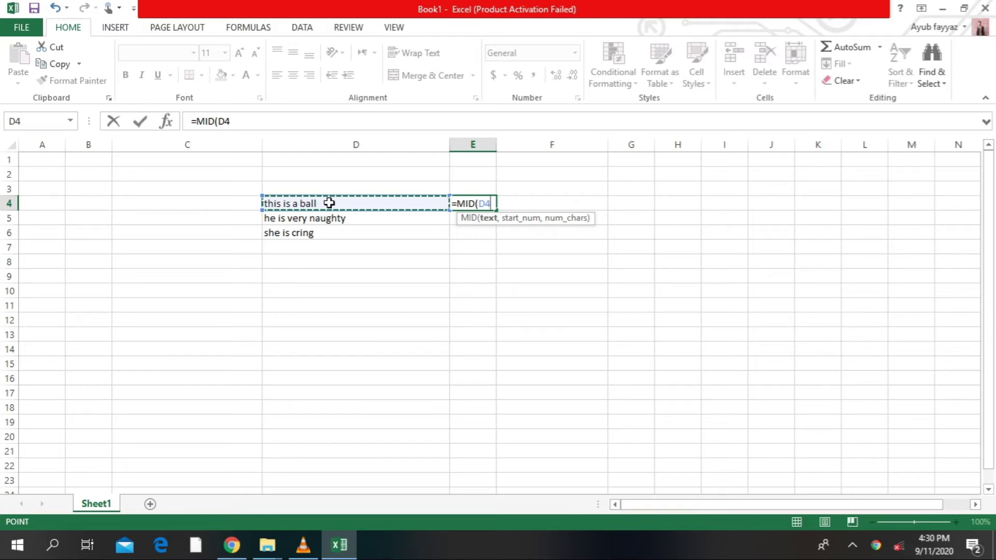
text(,)
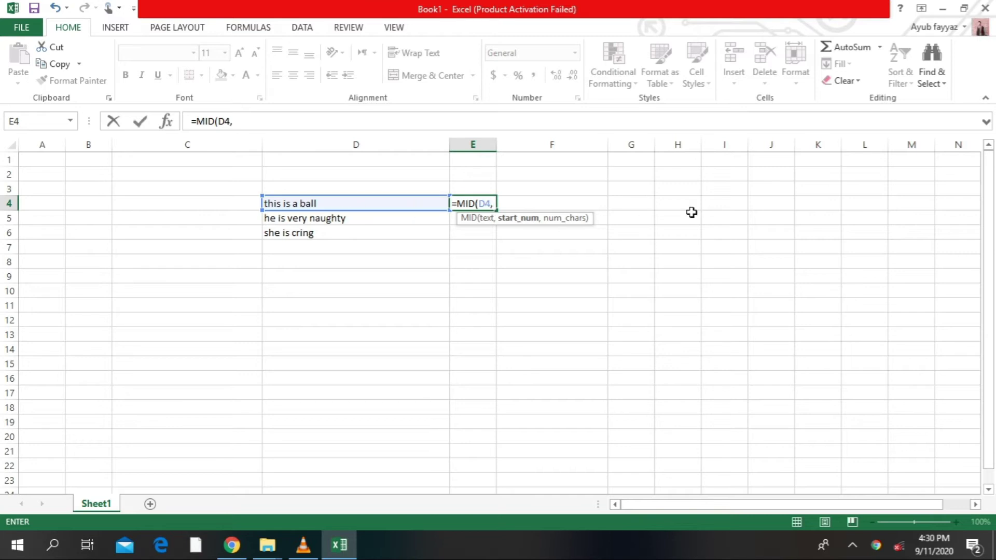
text(11)
text(,)
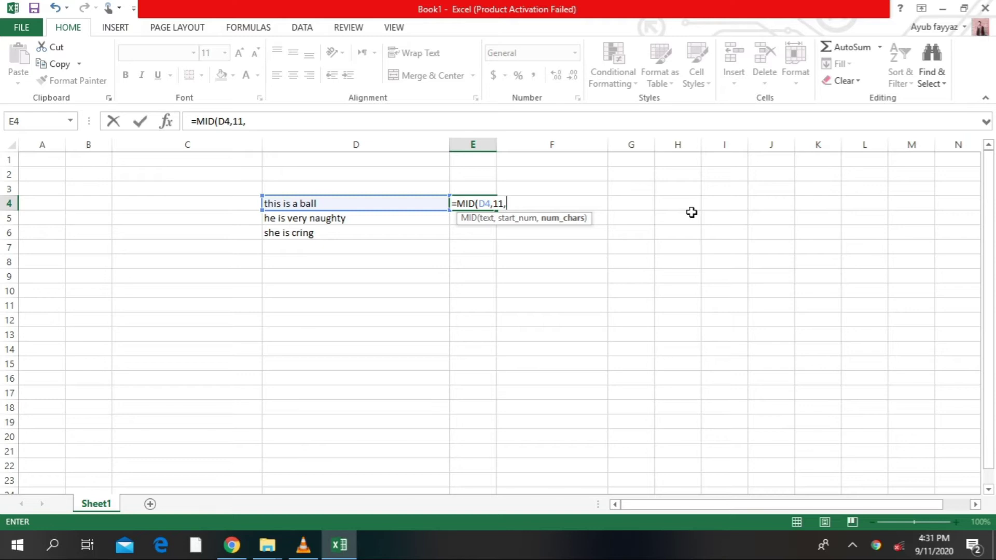
text(4)
key(Return)
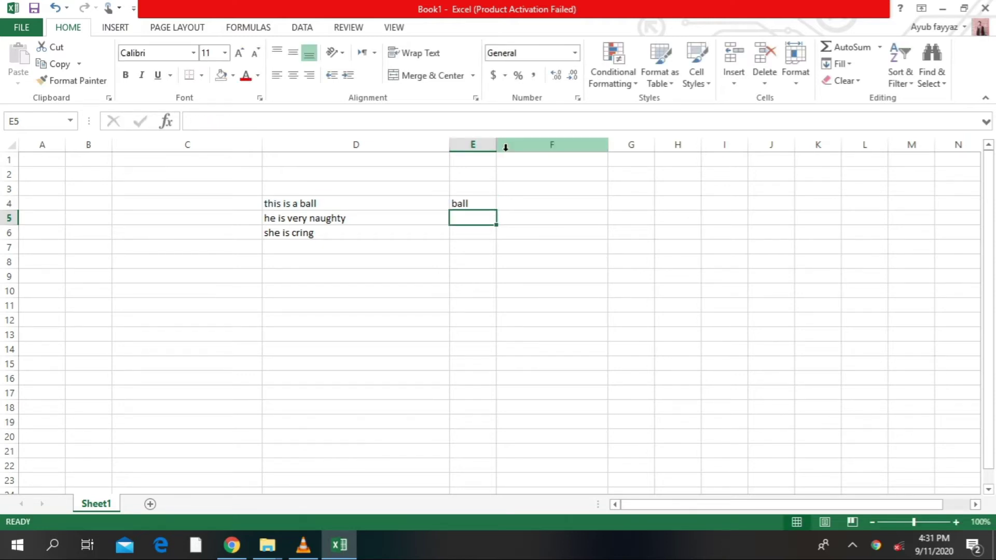
Widen column E and check the D4 sentence against the E4 formula
drag(499, 150, 601, 150)
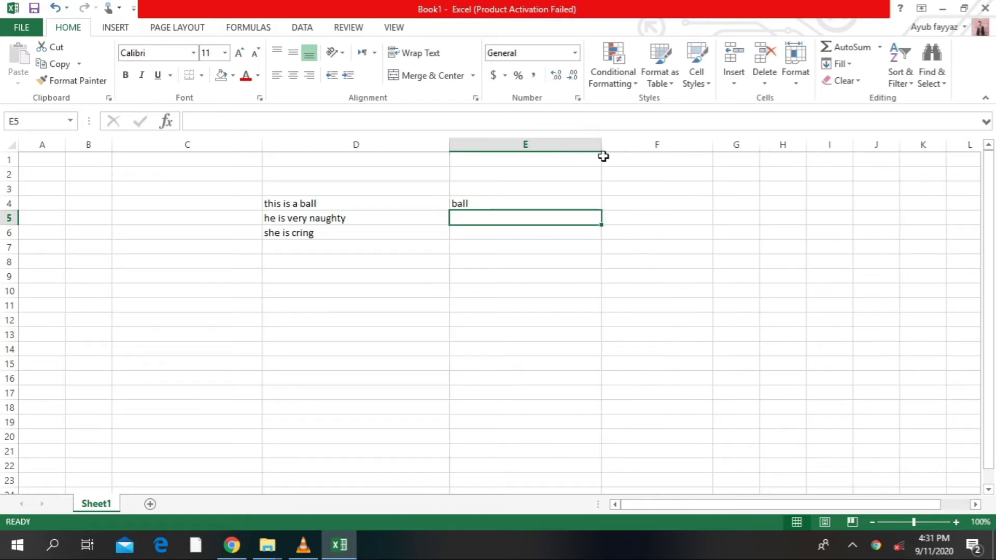
click(445, 204)
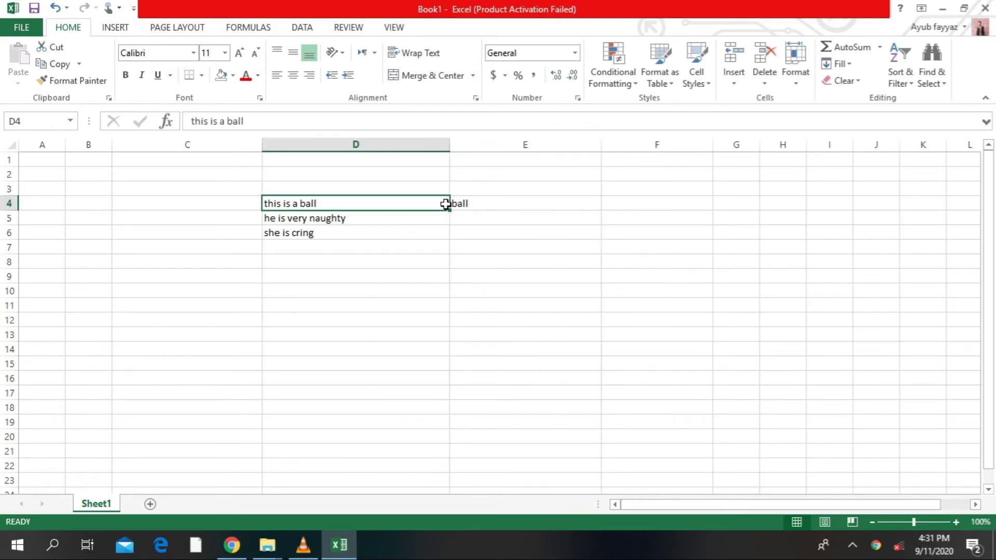
click(518, 209)
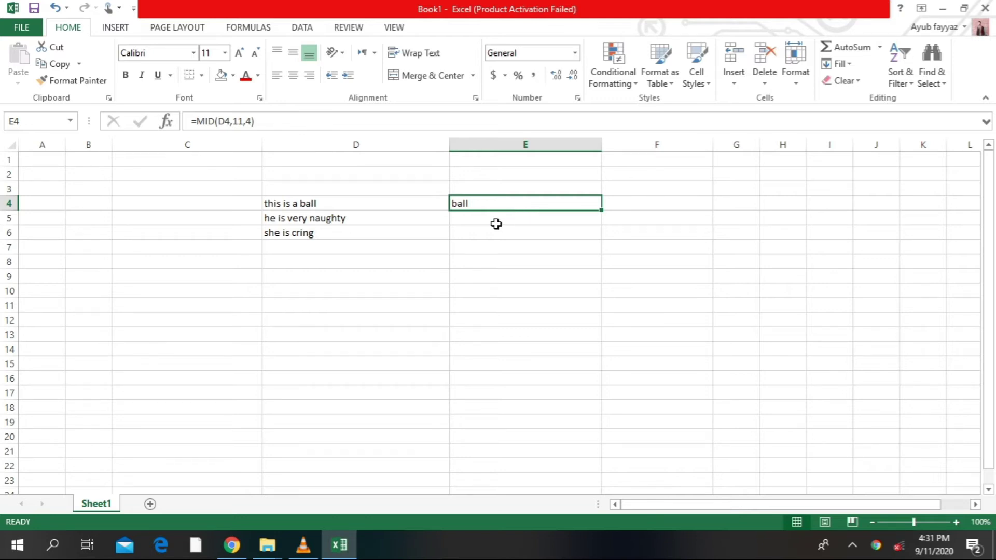
Enter =MID(D5,7,4) in E5 so it returns 'very'
click(497, 224)
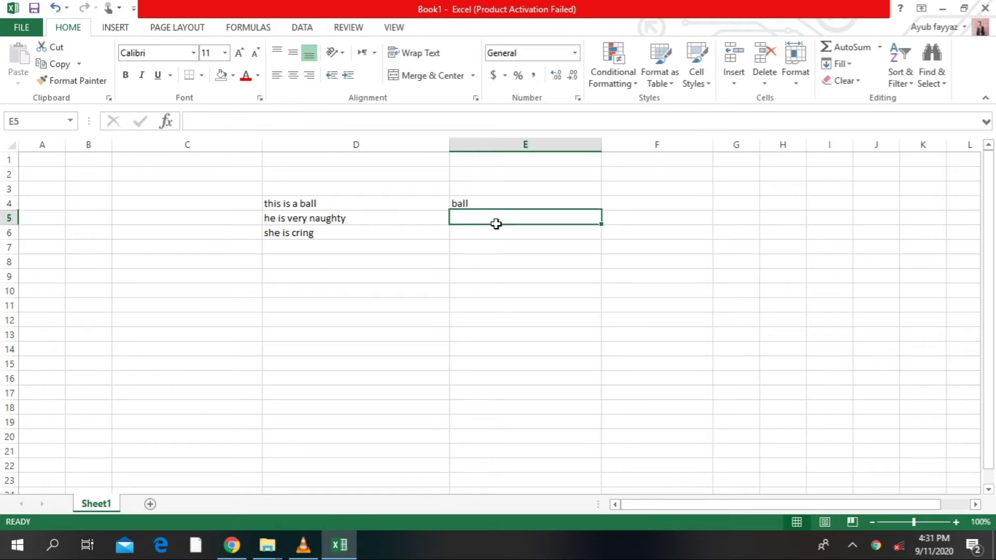
text(=)
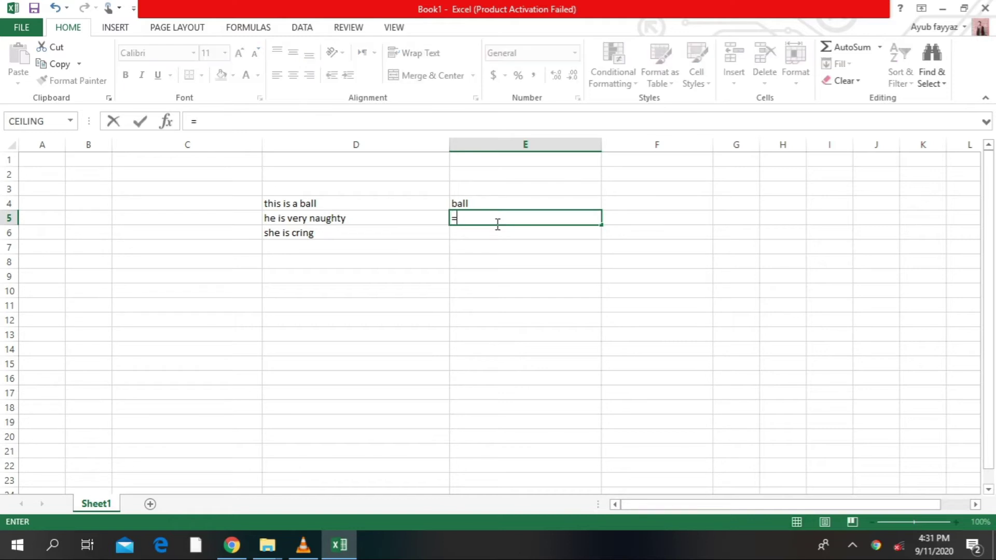
text(mid)
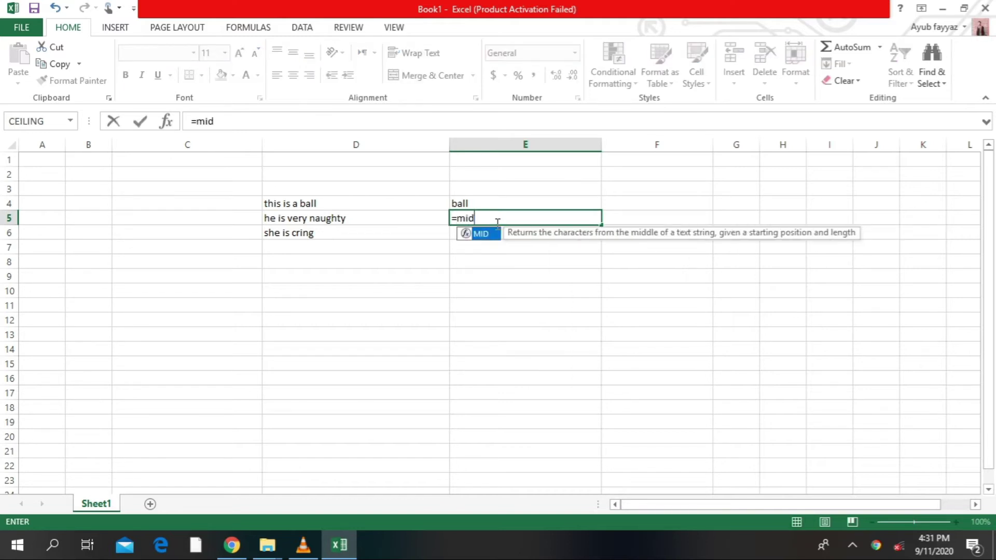
double_click(485, 234)
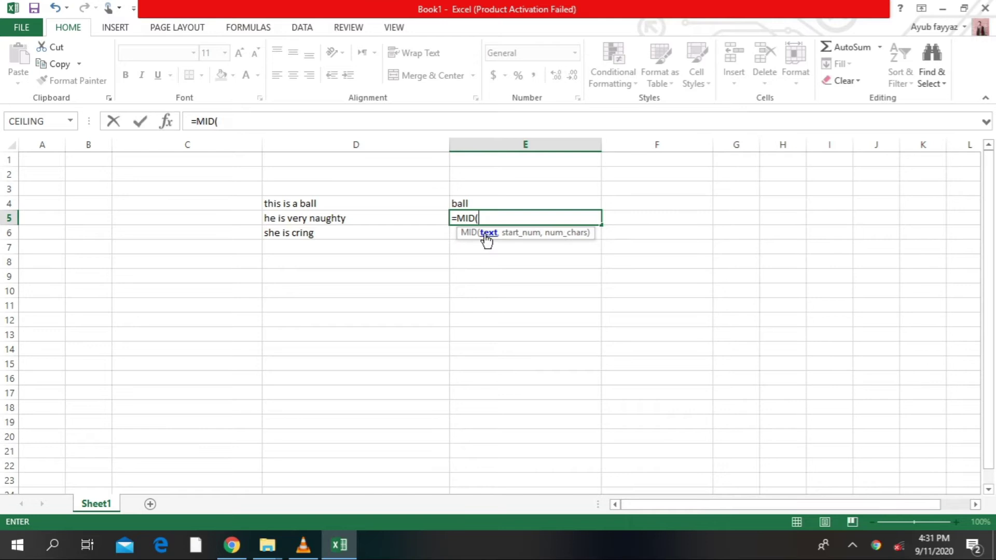
click(297, 218)
text(,)
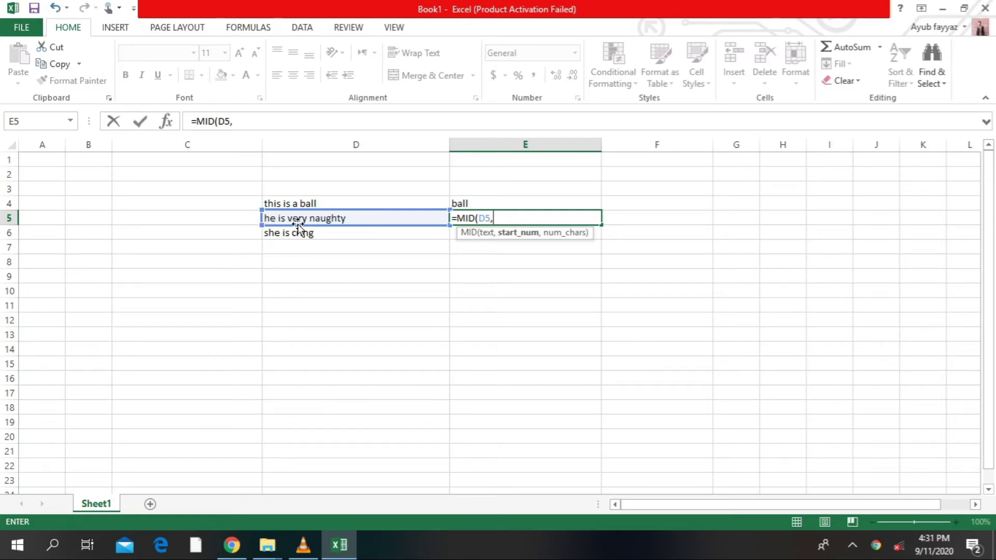
text(7)
text(,)
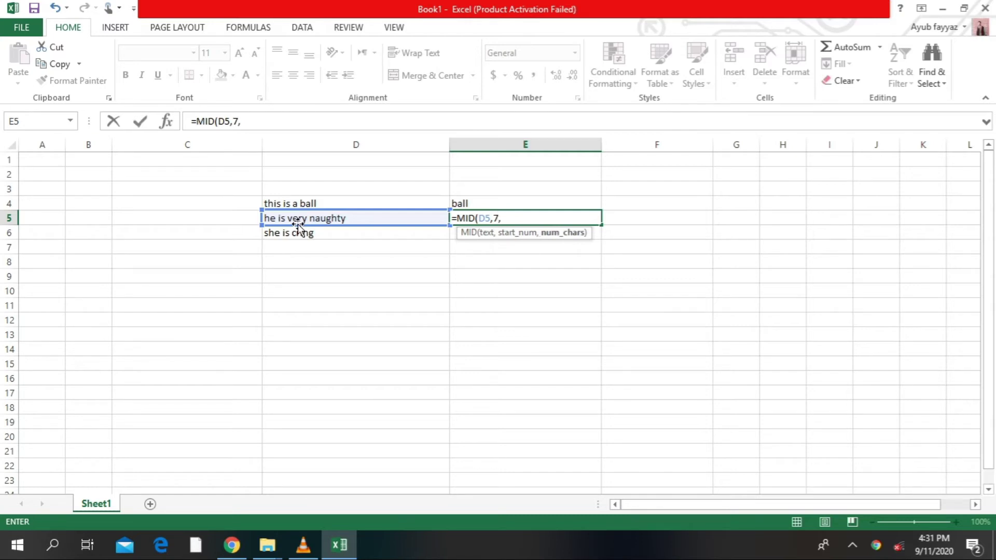
text(4)
key(Return)
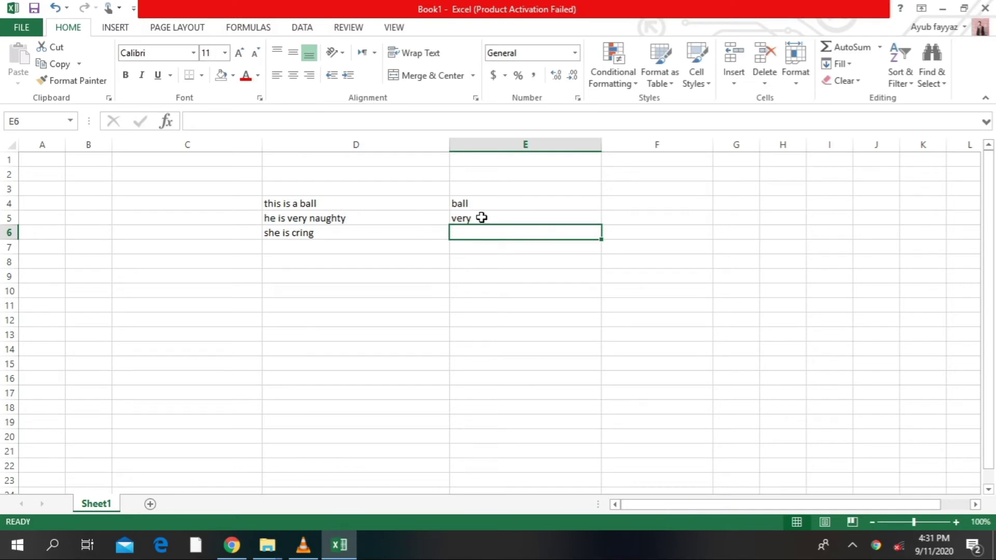
click(479, 218)
Enter =MID(D6,5,2) in E6 so it returns 'is'
click(482, 230)
text(=mi)
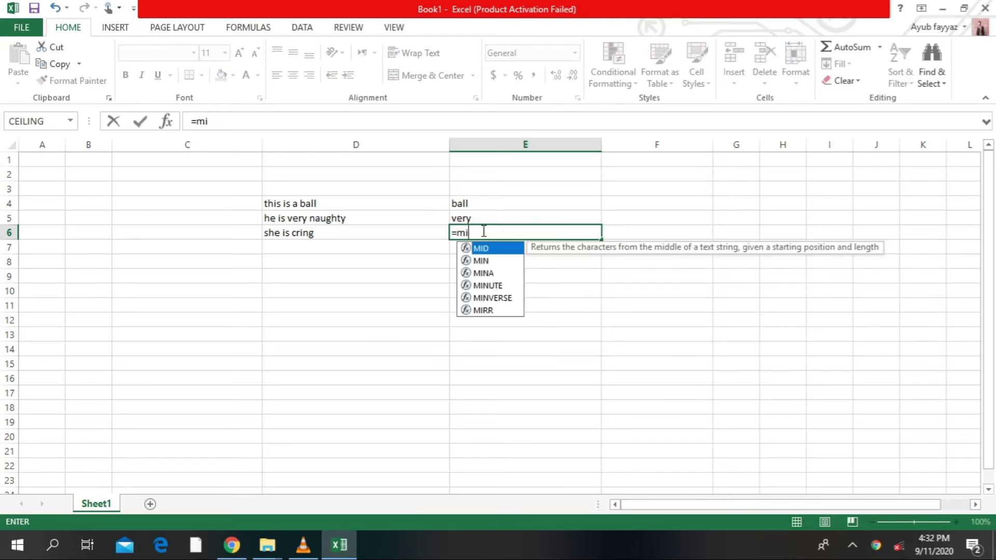
text(d)
double_click(481, 251)
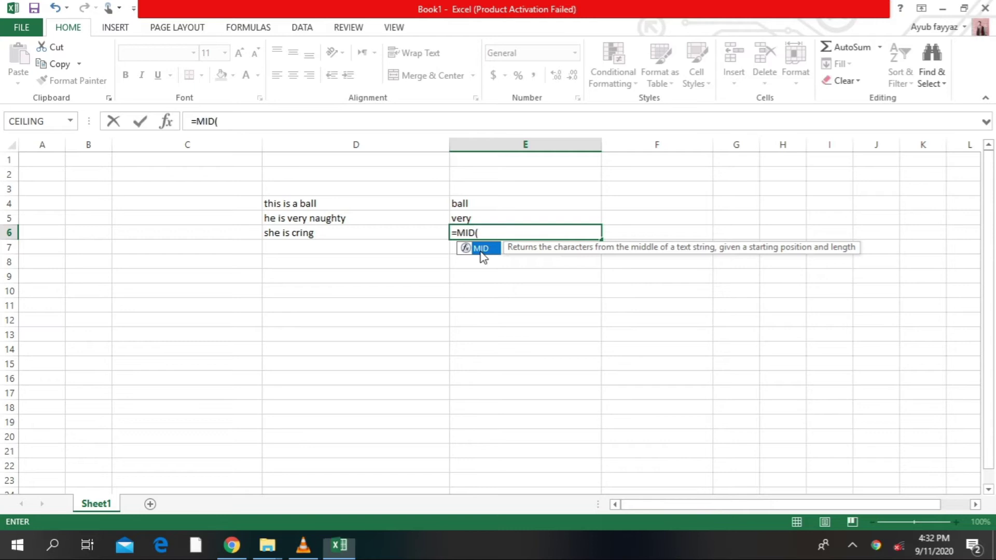
click(308, 236)
text(,)
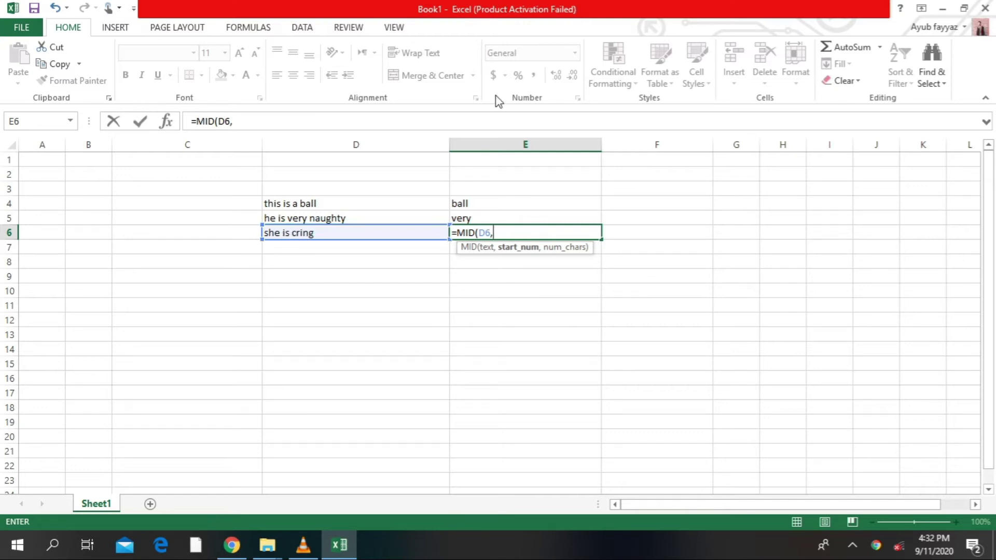
text(5,)
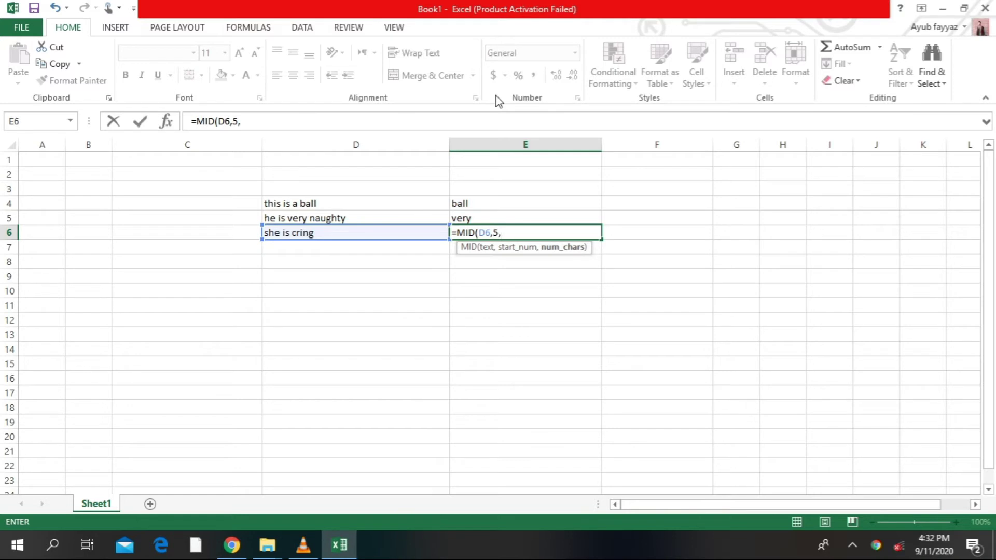
text(2)
key(Return)
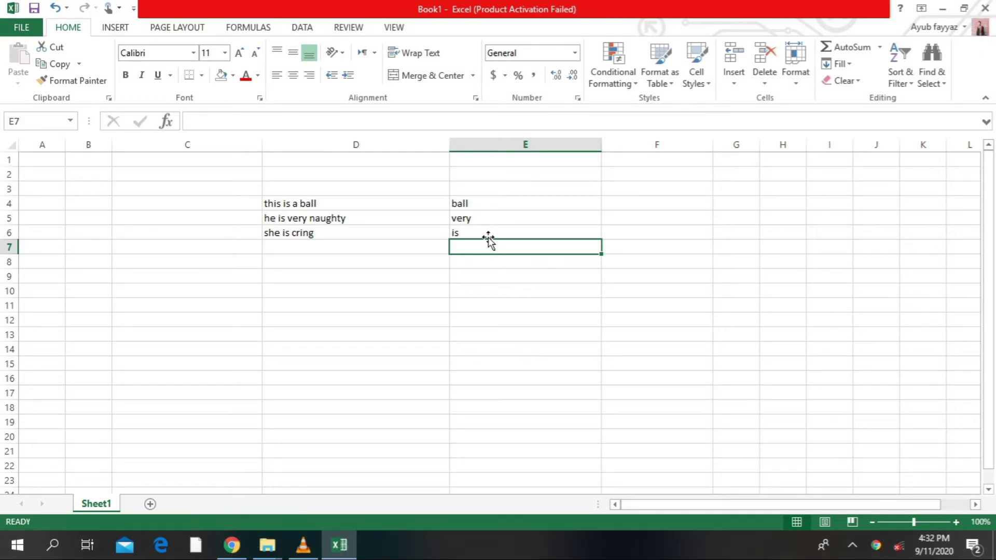
Type abcd-303 into D10, then extend it to abcd-303-was
click(279, 323)
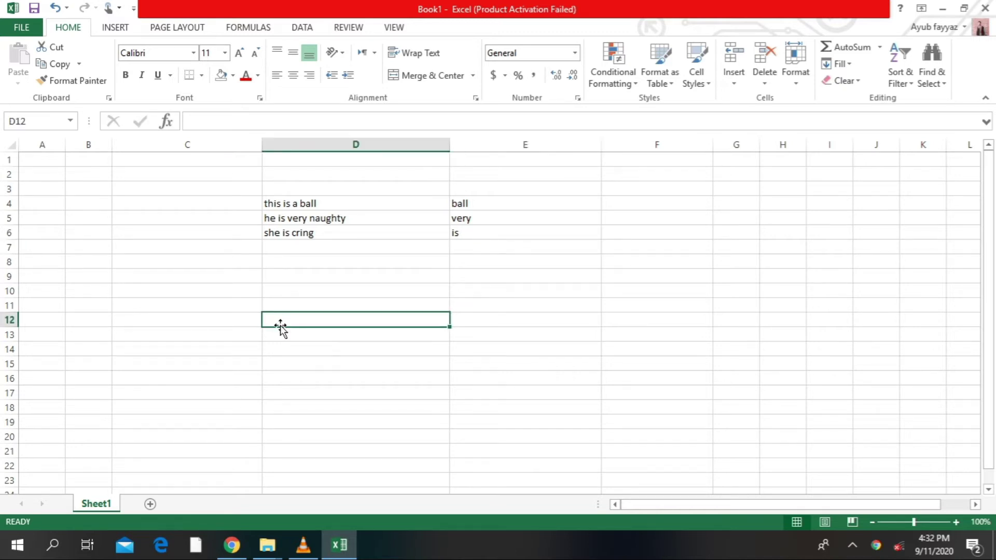
click(311, 296)
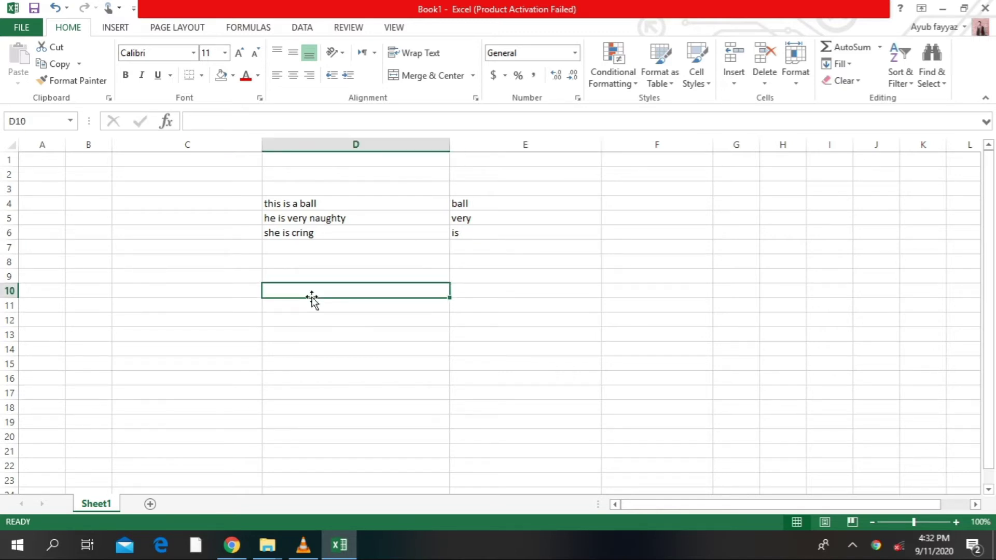
text(abcd)
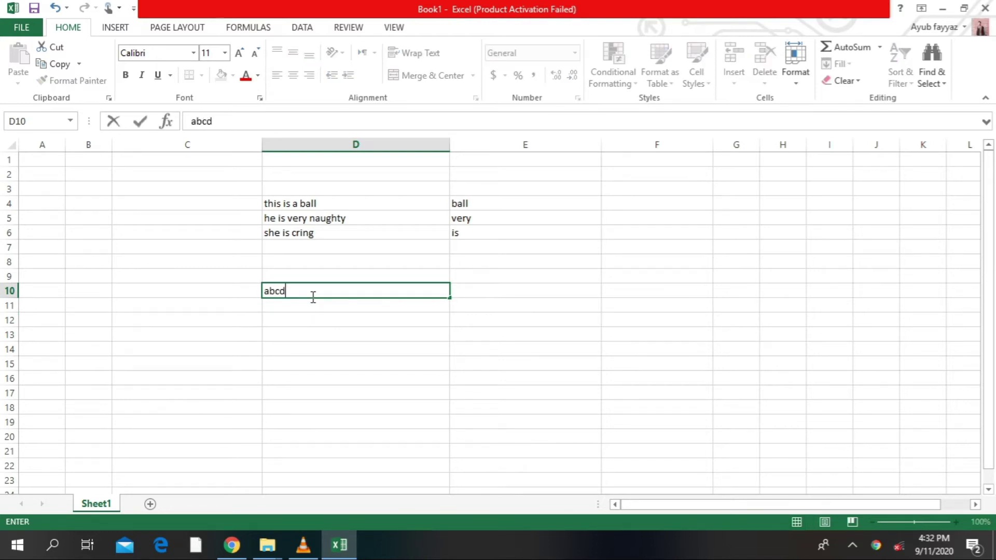
text(-)
text(30)
text(3)
key(Return)
click(312, 294)
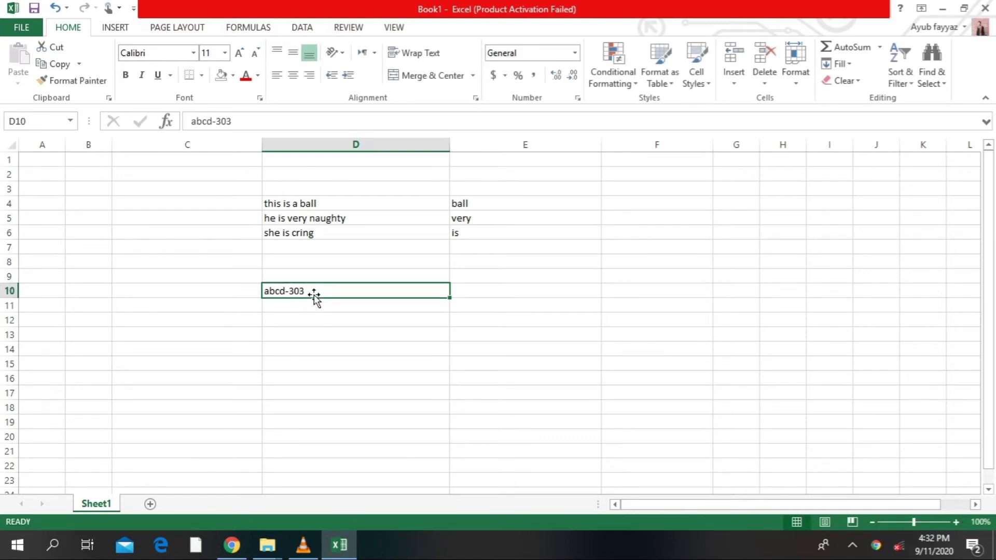
double_click(313, 291)
text(-)
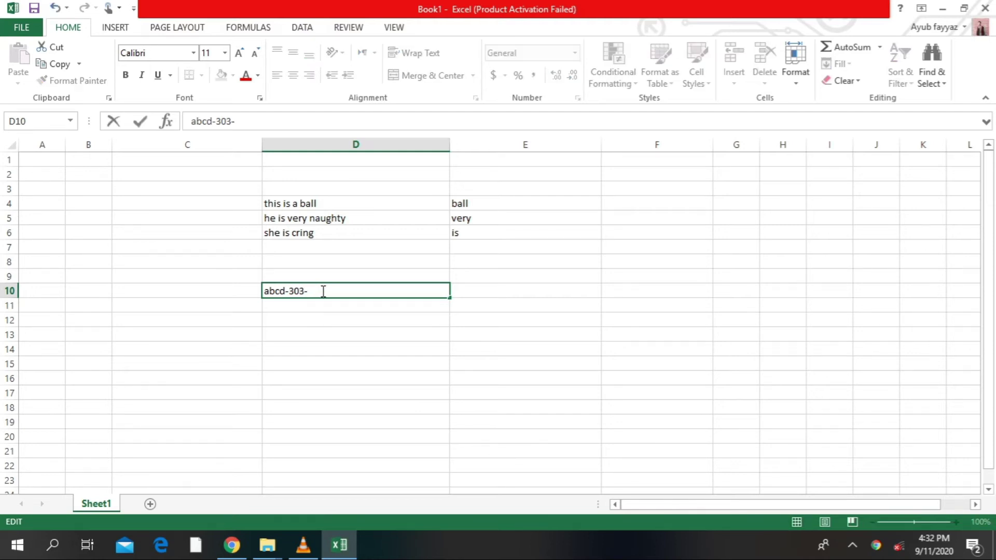
text(was)
key(Return)
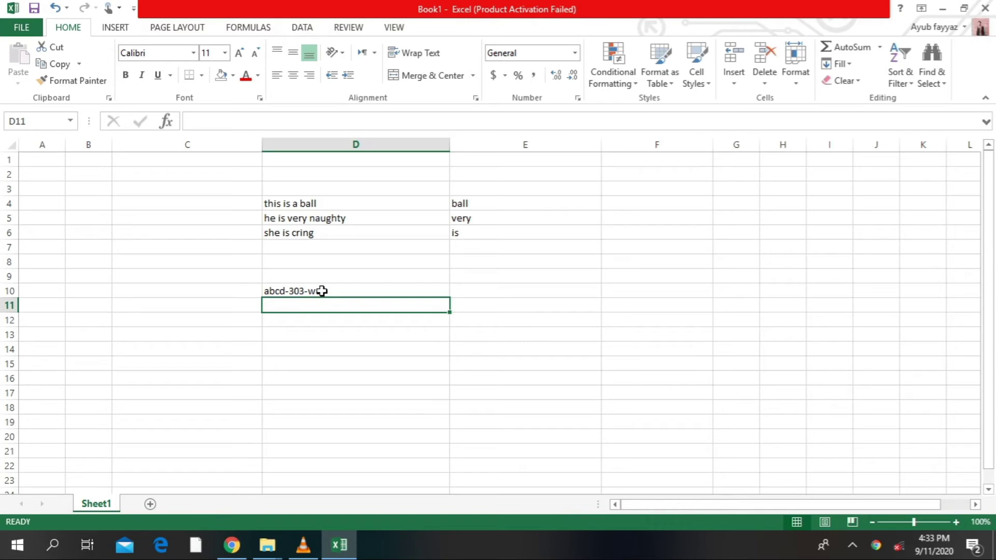
Put abcd-308-was in D11 by editing the autocompleted code
text(a)
key(BackSpace)
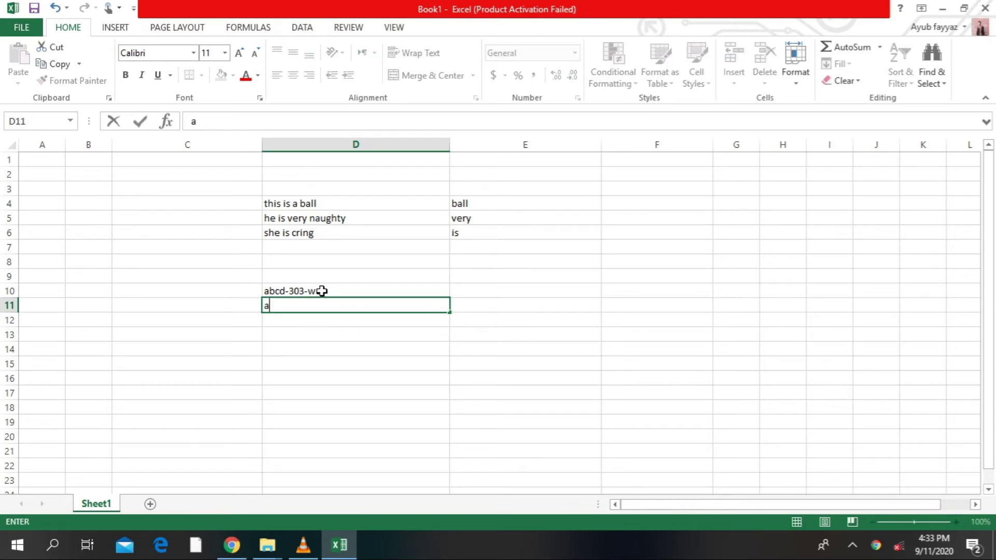
text(bcd)
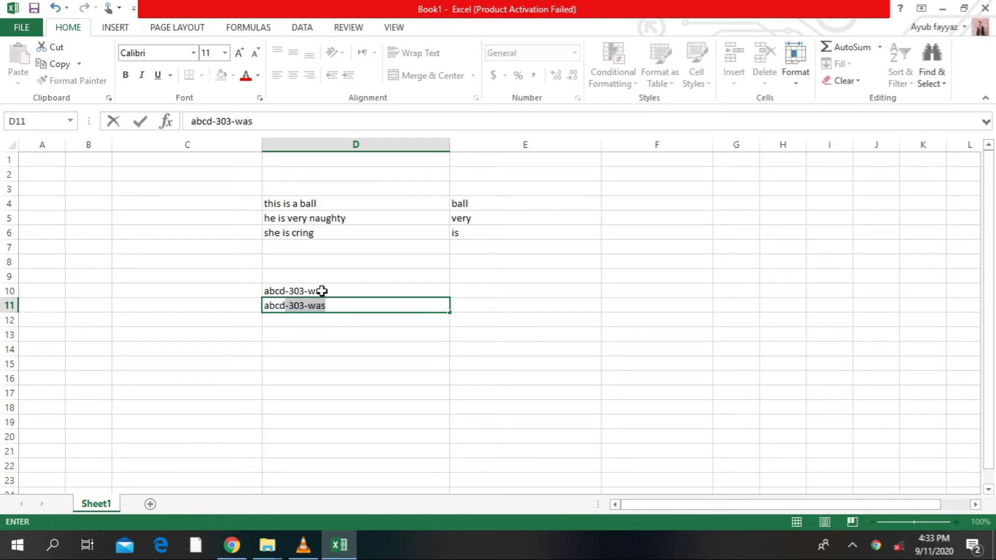
key(Tab)
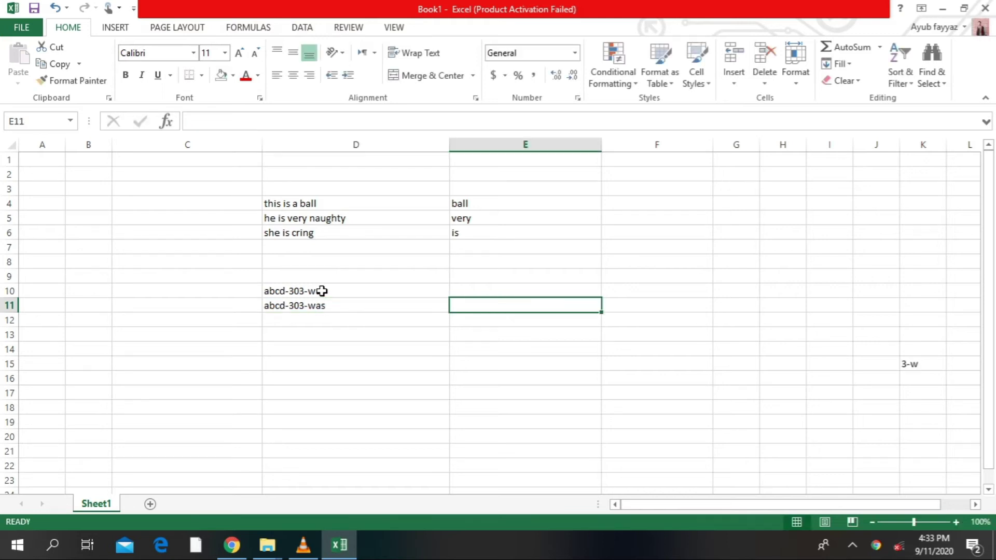
key(Left)
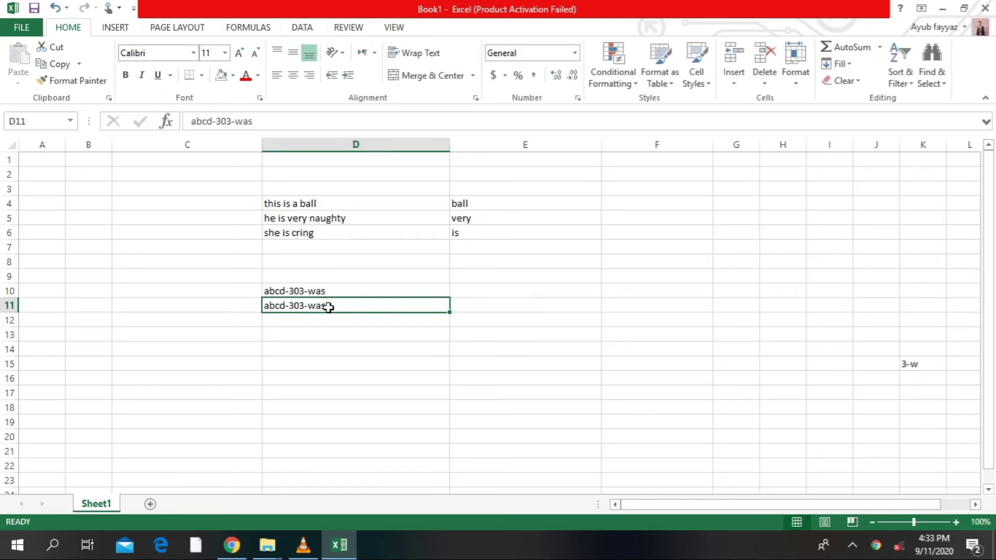
double_click(330, 307)
key(Left)
key(Left)
key(Left)
key(Left)
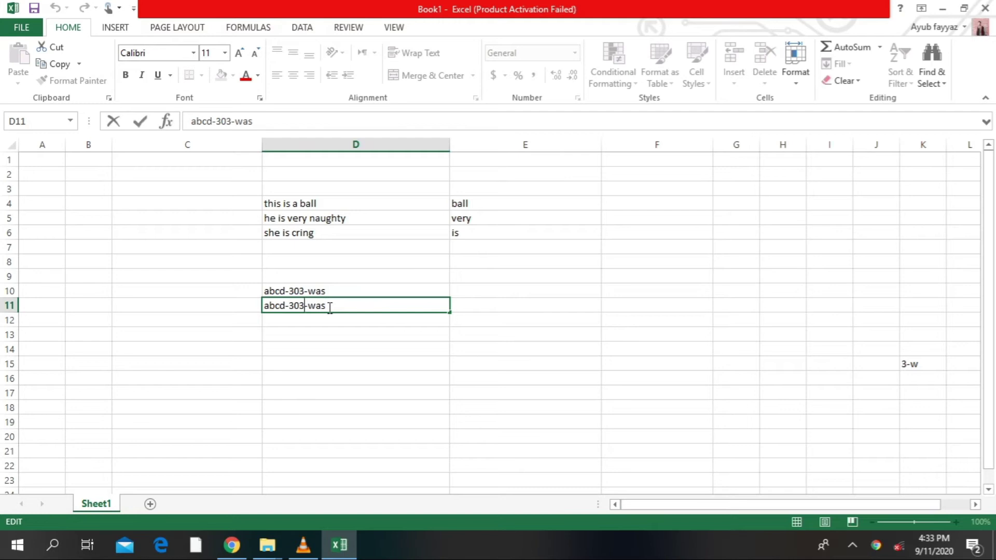
key(BackSpace)
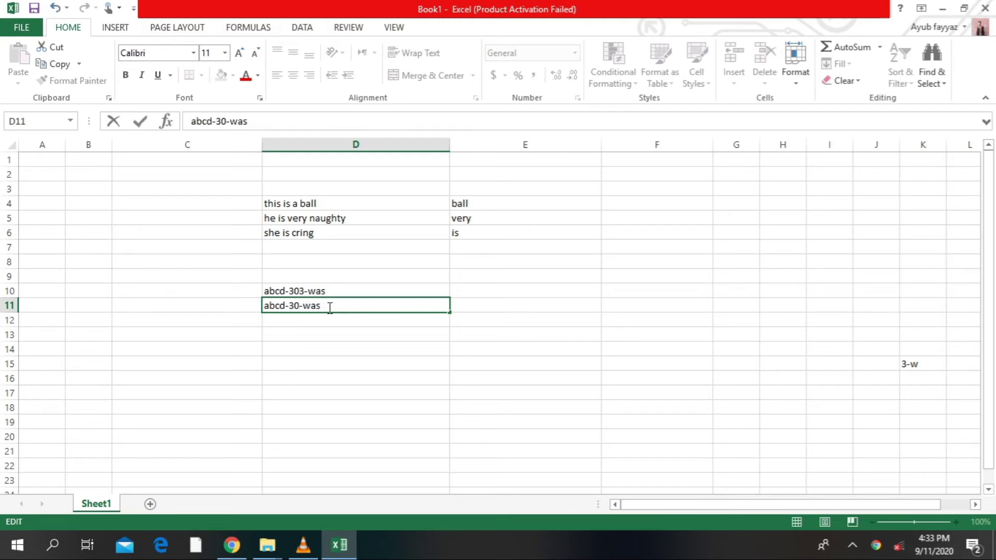
text(8)
key(End)
key(Return)
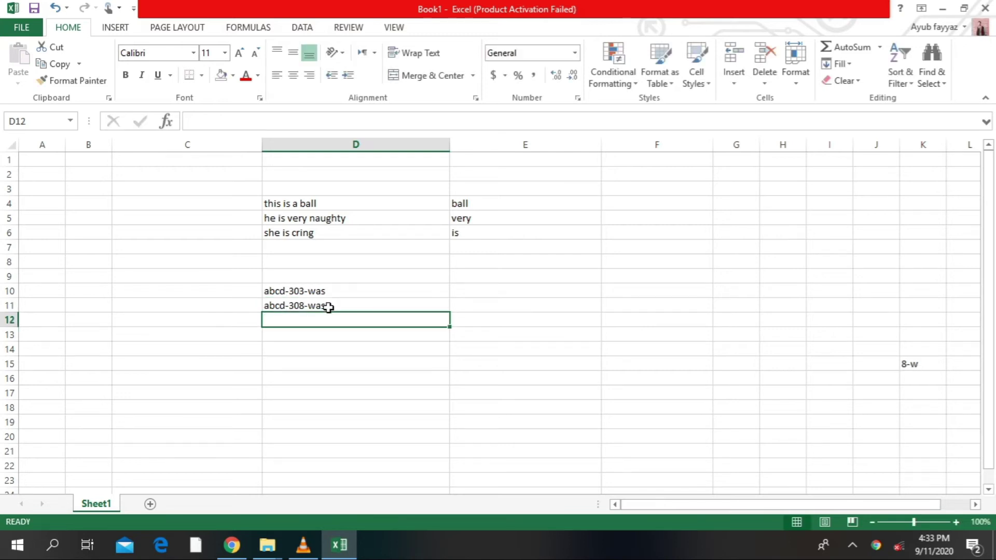
Fill D12:D14 with abcd-678-was, abcd-998-was and abcd-775-was
text(ab)
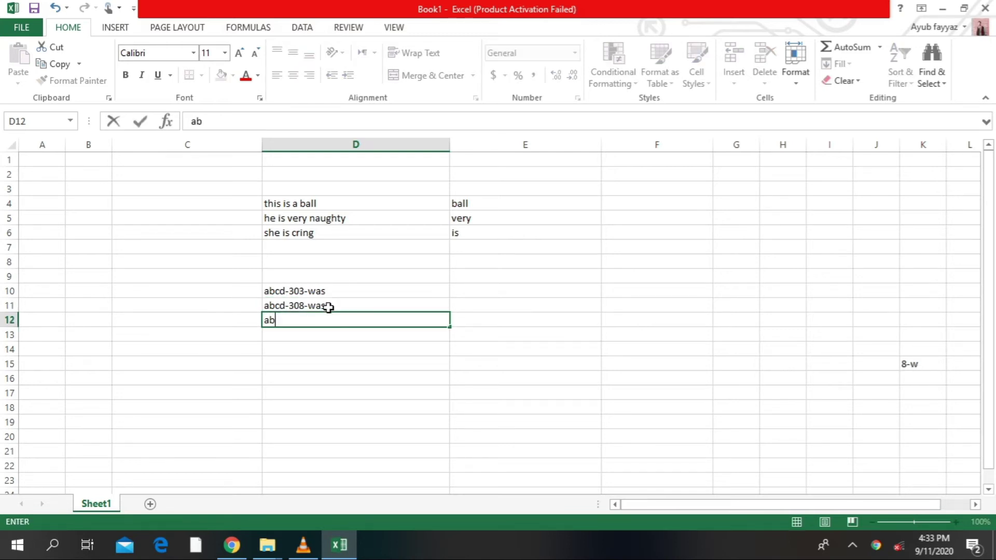
text(cd-6)
text(78-was)
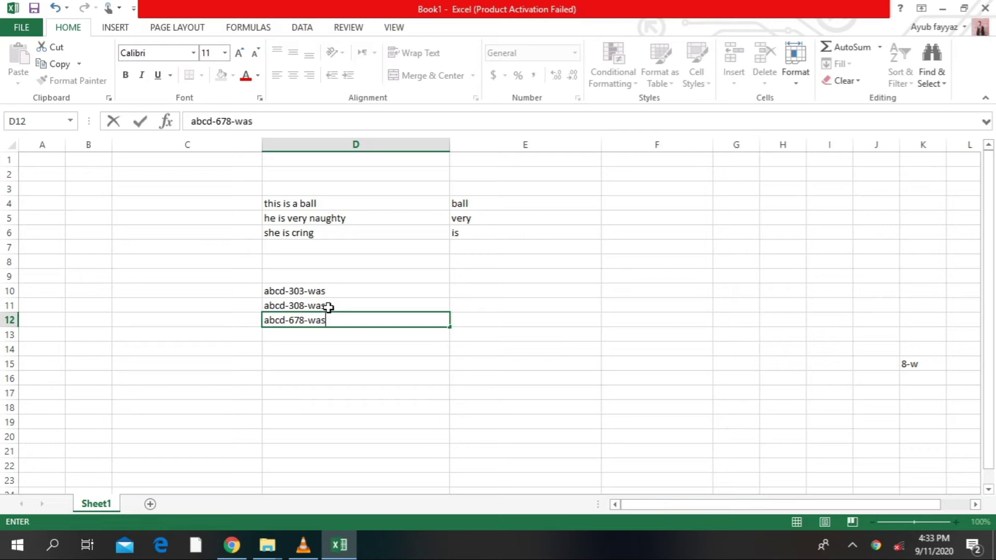
key(Return)
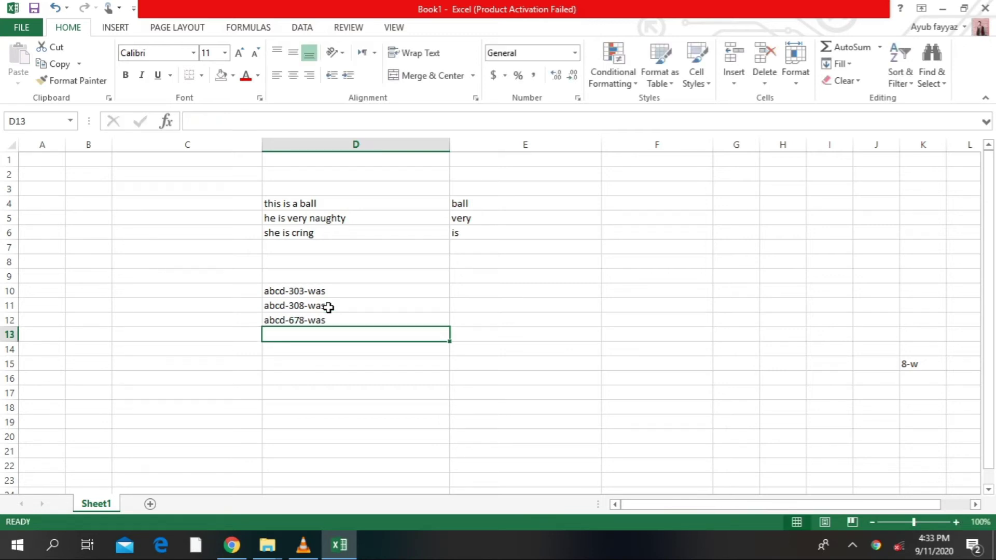
text(abcd-998-was)
key(Return)
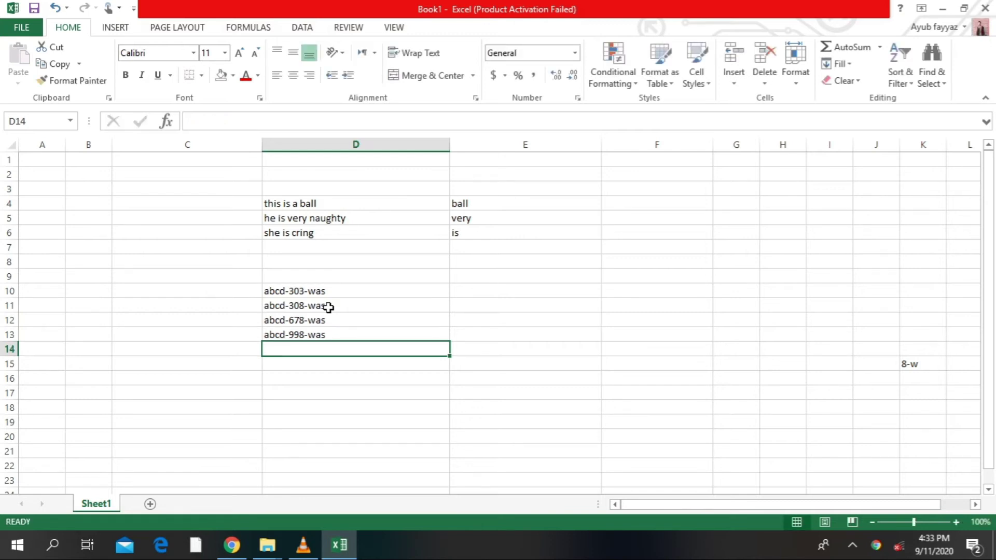
text(abcd-775-was)
key(Right)
key(Up)
key(Up)
key(Up)
key(Up)
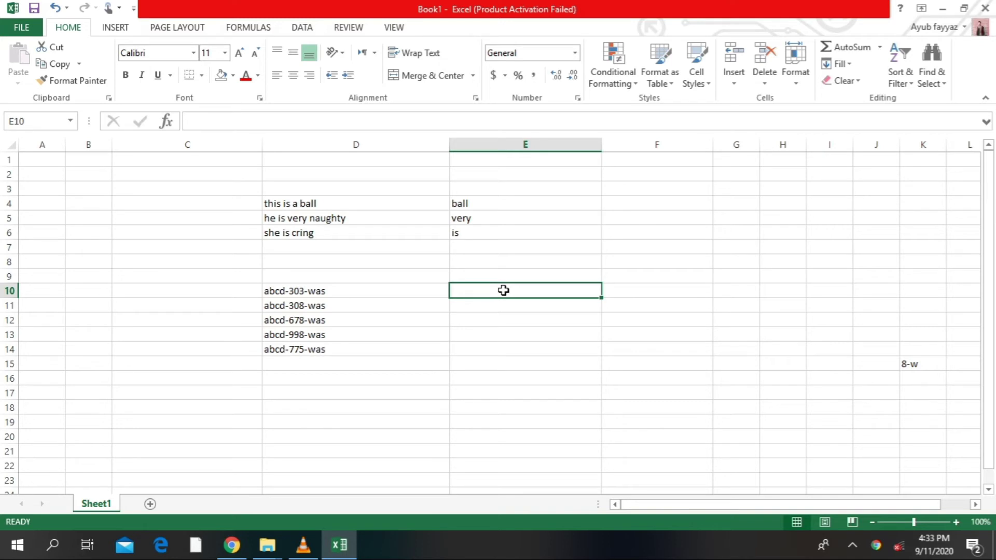
Enter =MID(D10,6,3) in E10 so it returns 303
text(=)
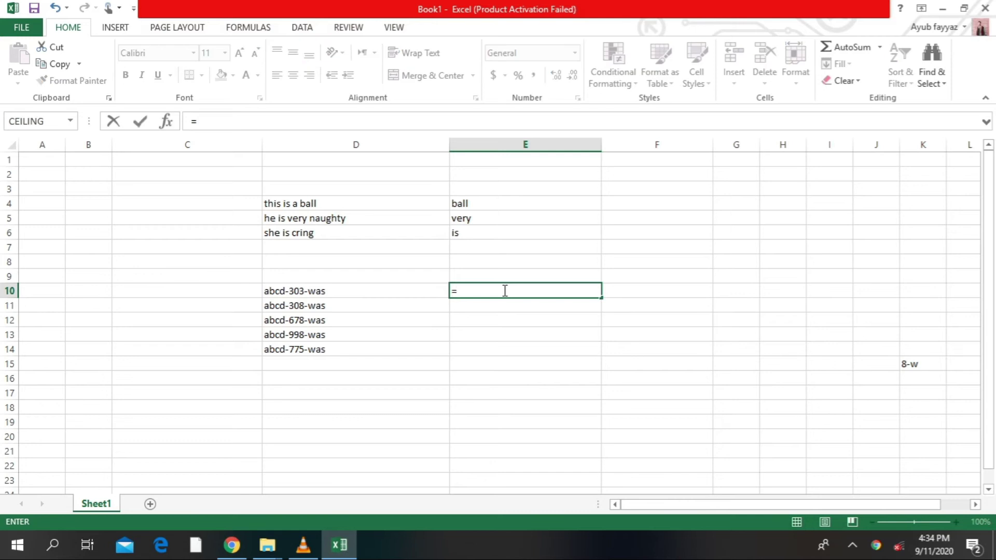
text(mid)
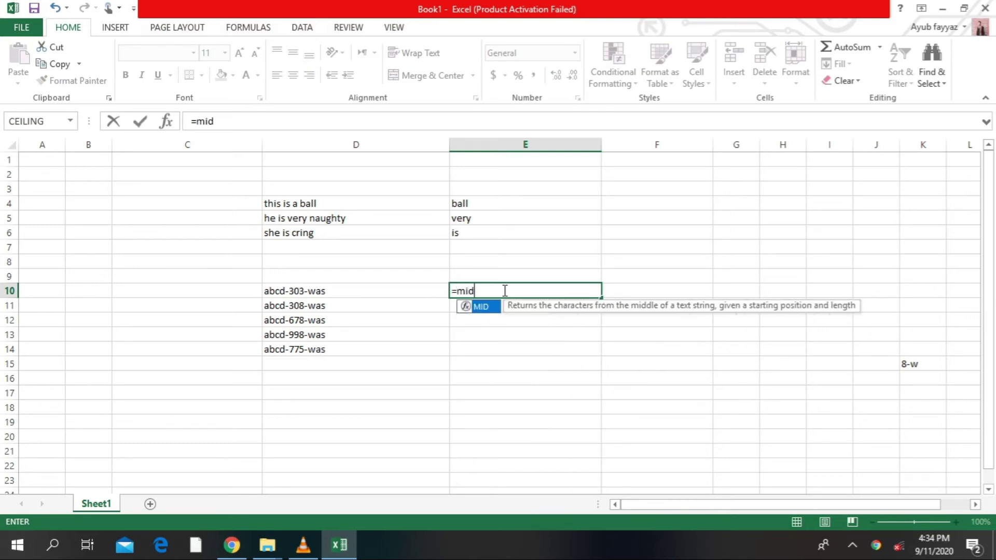
double_click(490, 309)
click(299, 294)
text(,)
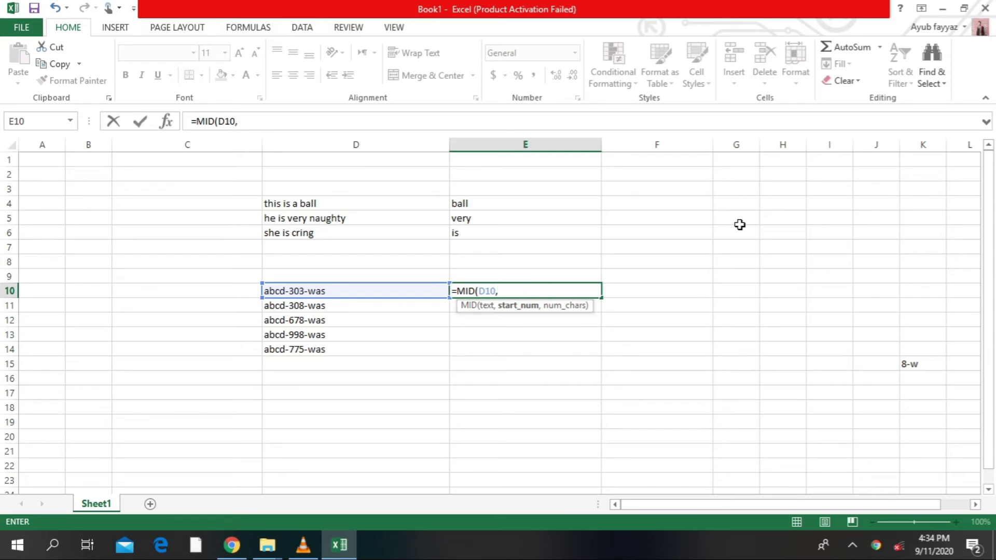
text(6,)
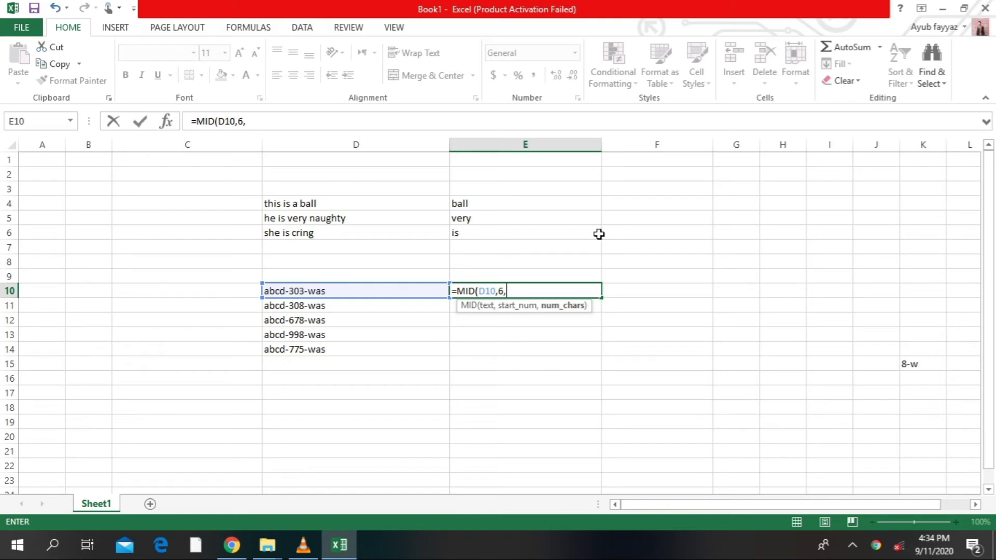
text(3)
text())
key(Return)
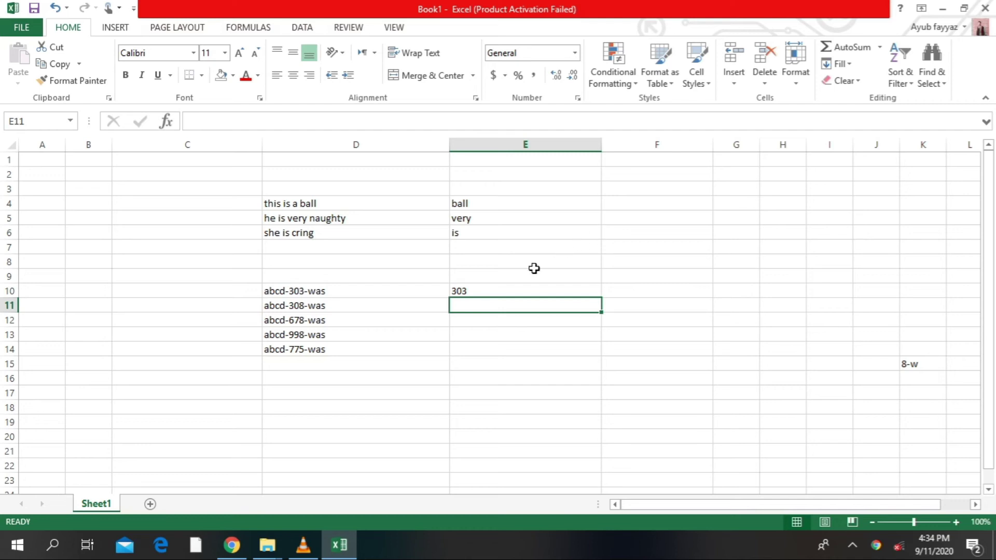
click(491, 292)
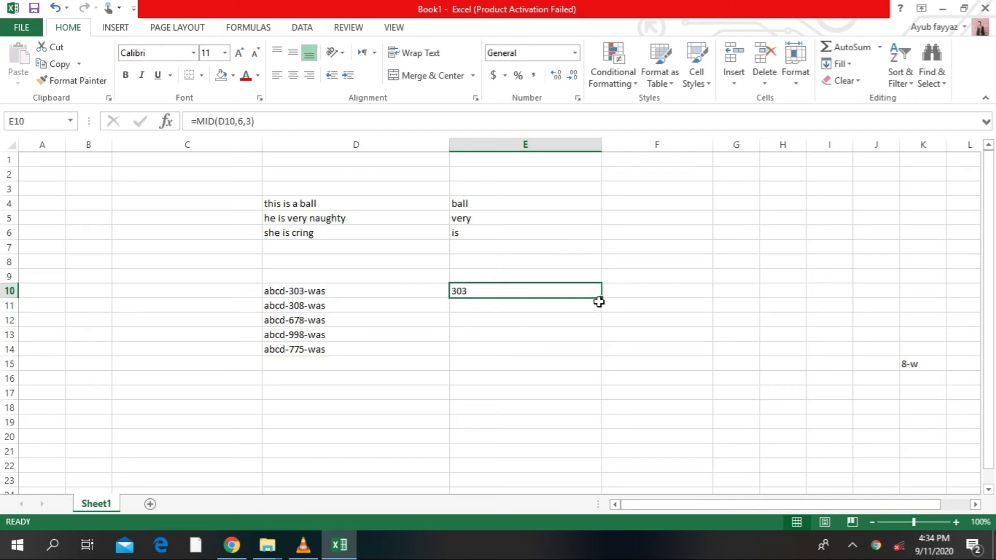
click(543, 304)
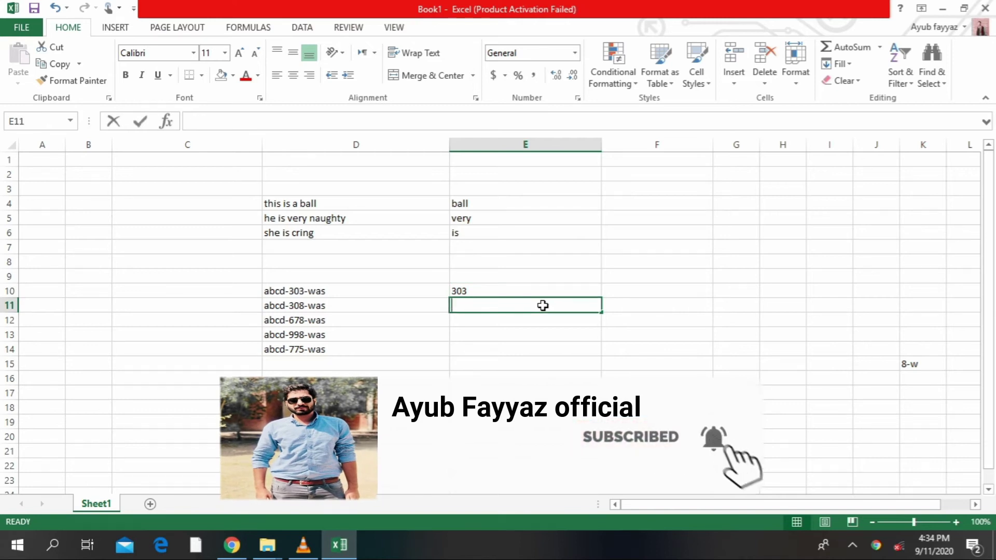
Enter =MID(D11,6,3) in E11 so it returns 308
text(=)
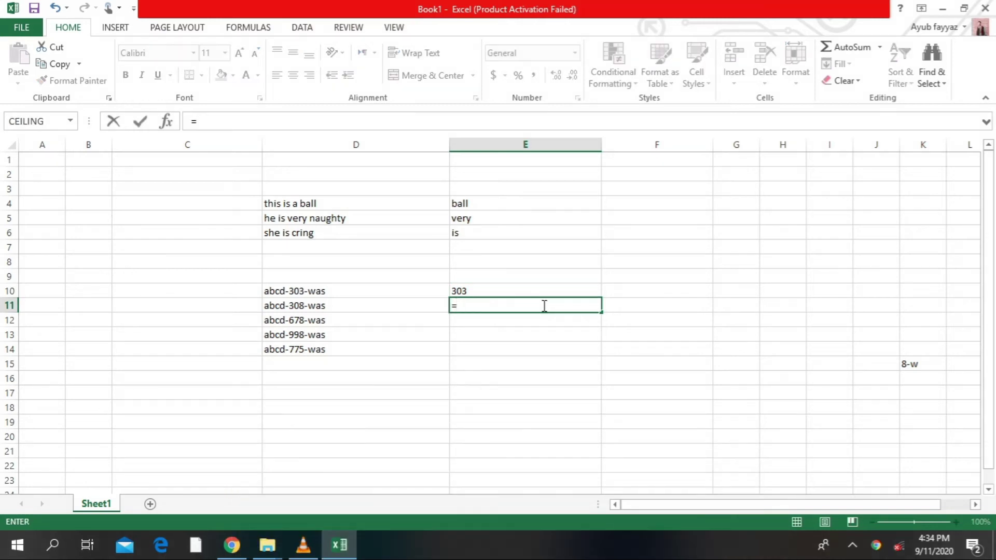
text(mid)
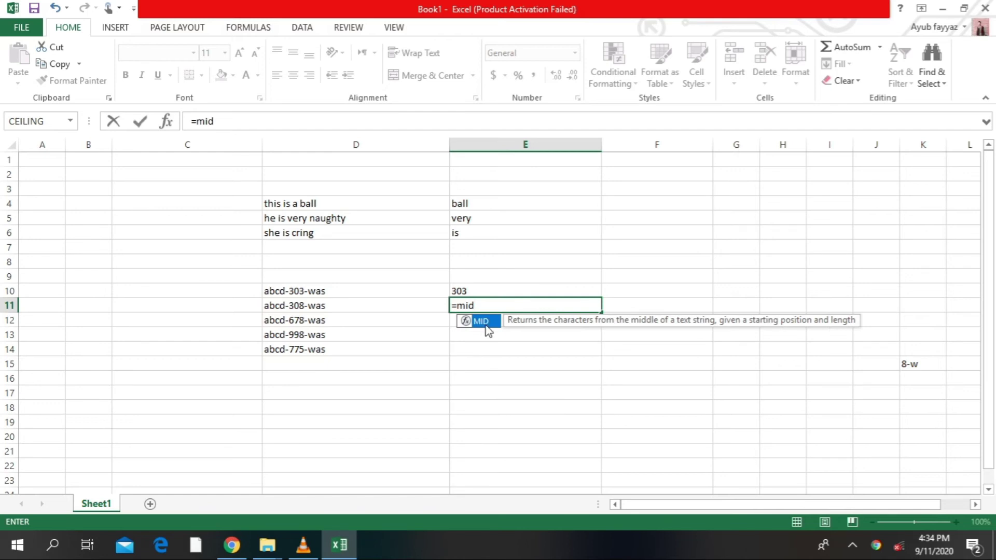
double_click(472, 322)
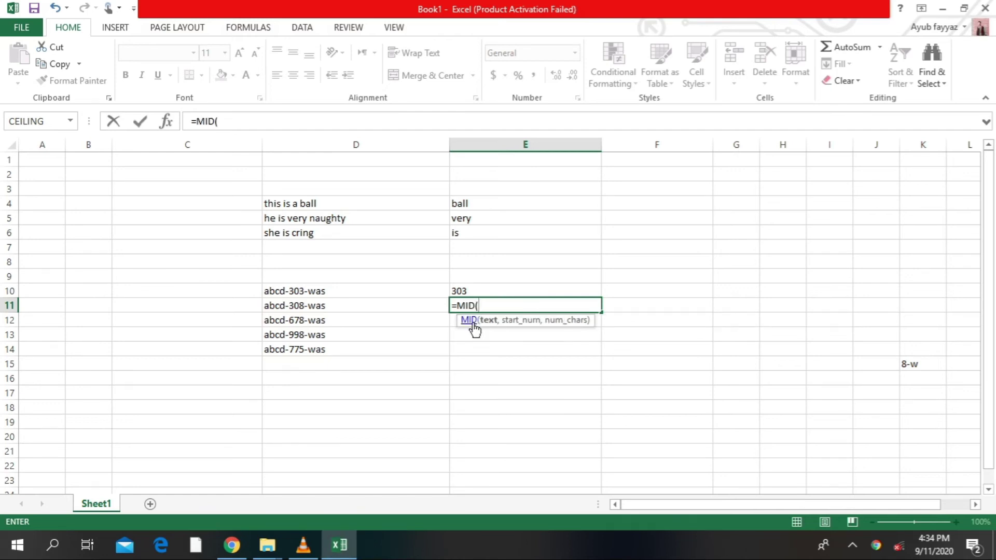
click(276, 307)
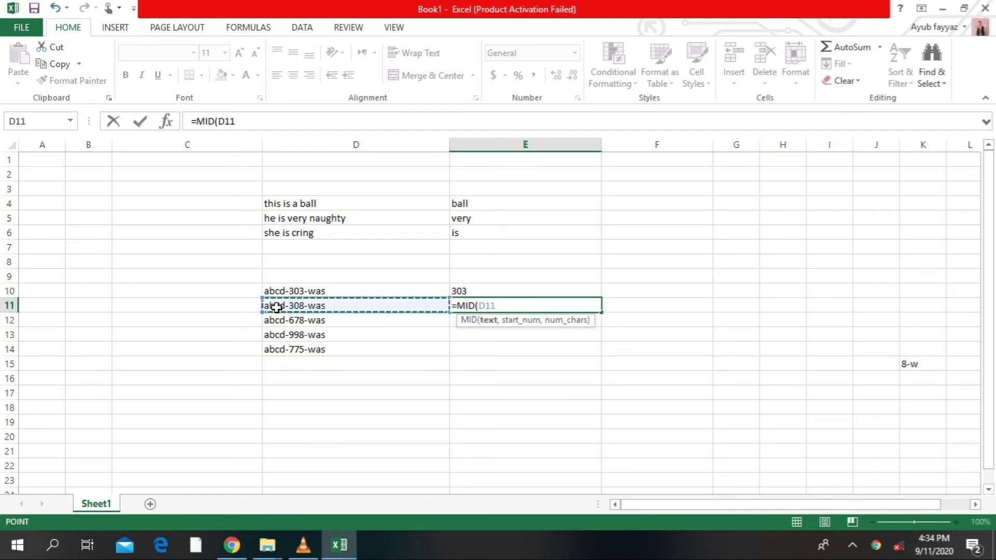
text(,)
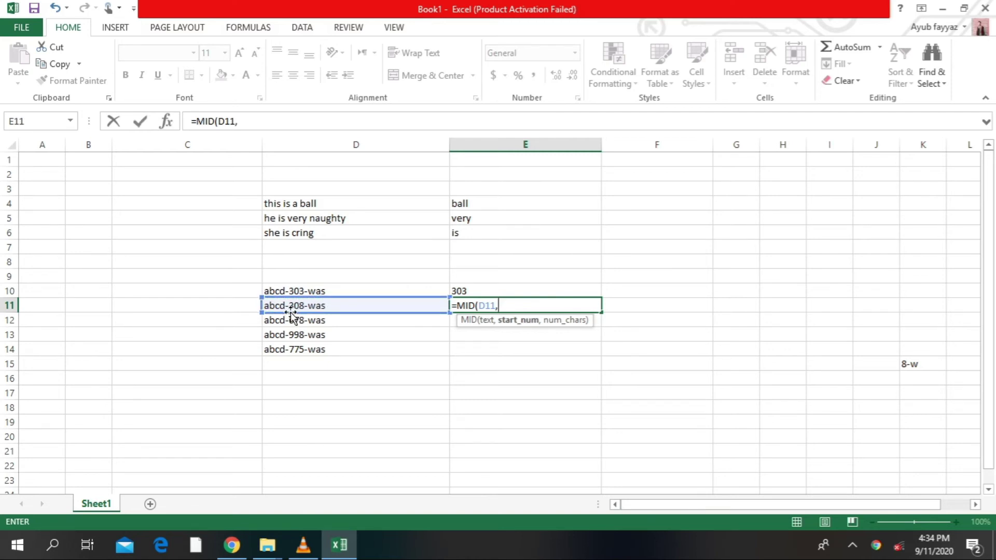
text(6)
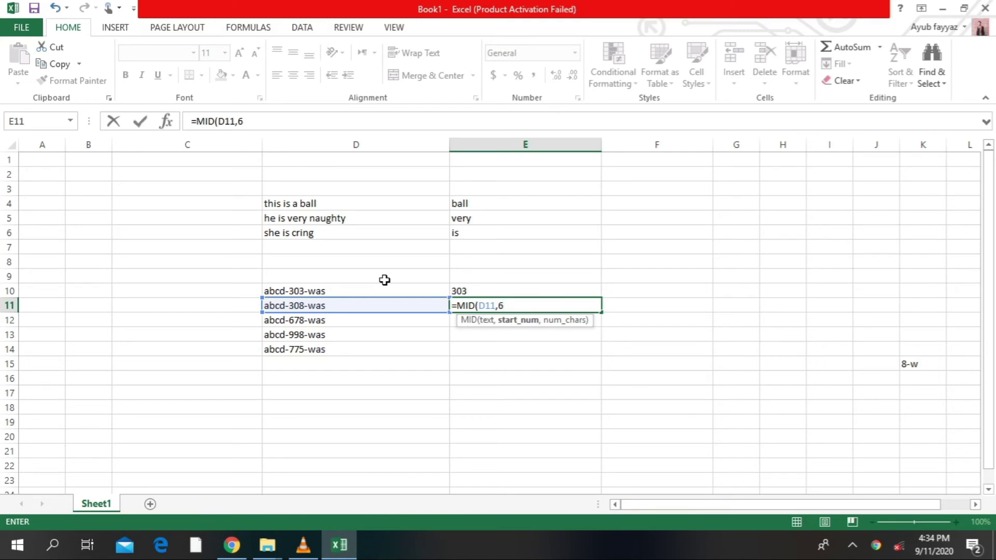
text(,)
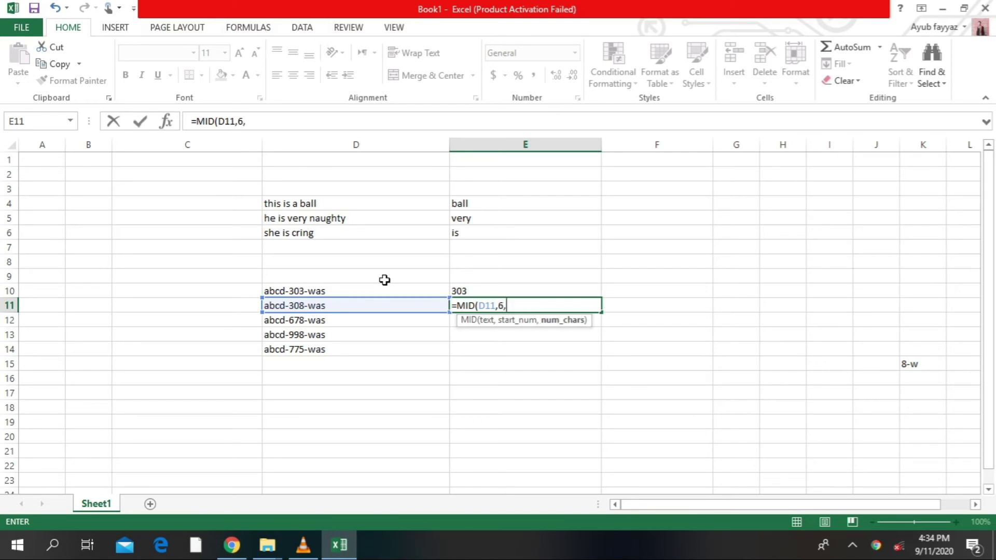
text(3)
key(Return)
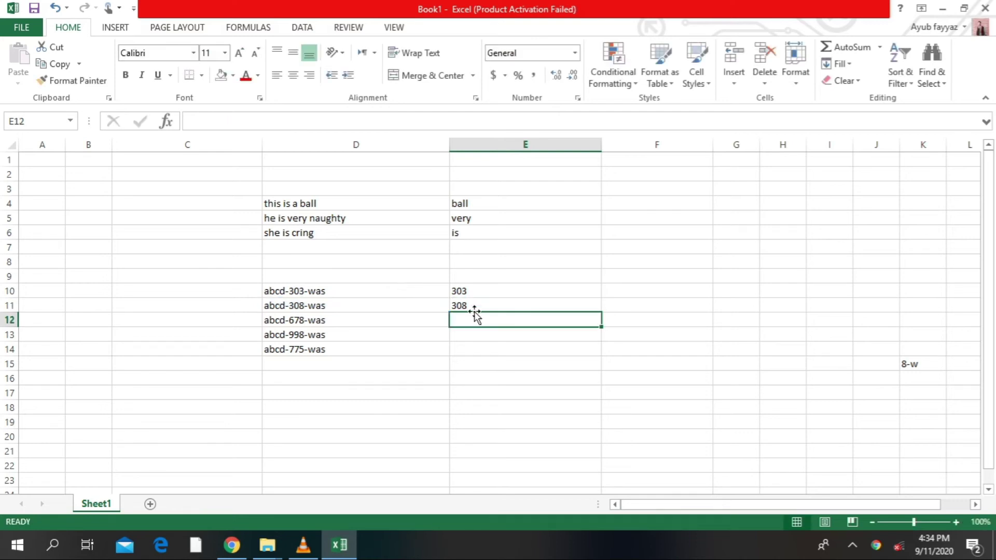
click(472, 302)
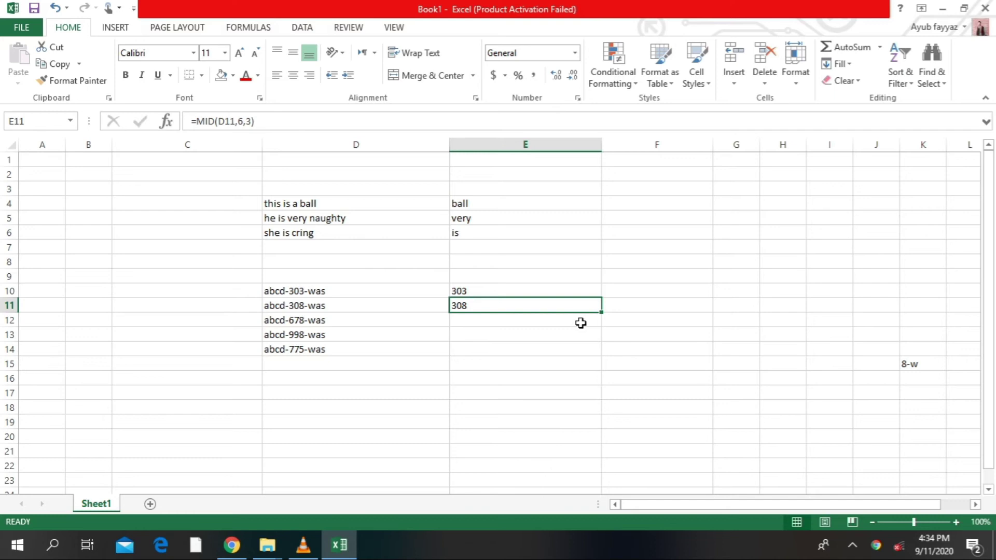
click(482, 289)
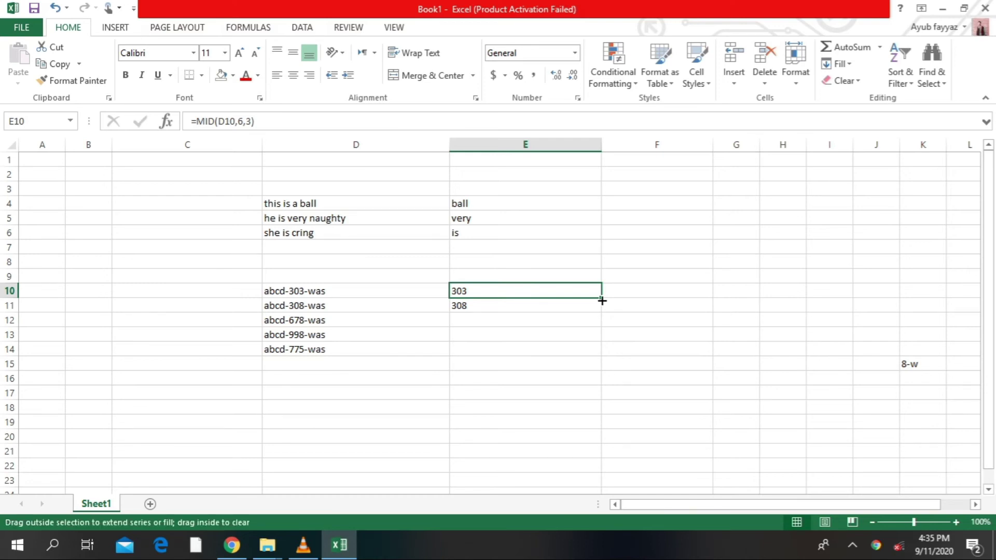
Fill the E10:E11 MID formulas down to E14, giving 678, 998 and 775
drag(601, 301, 602, 303)
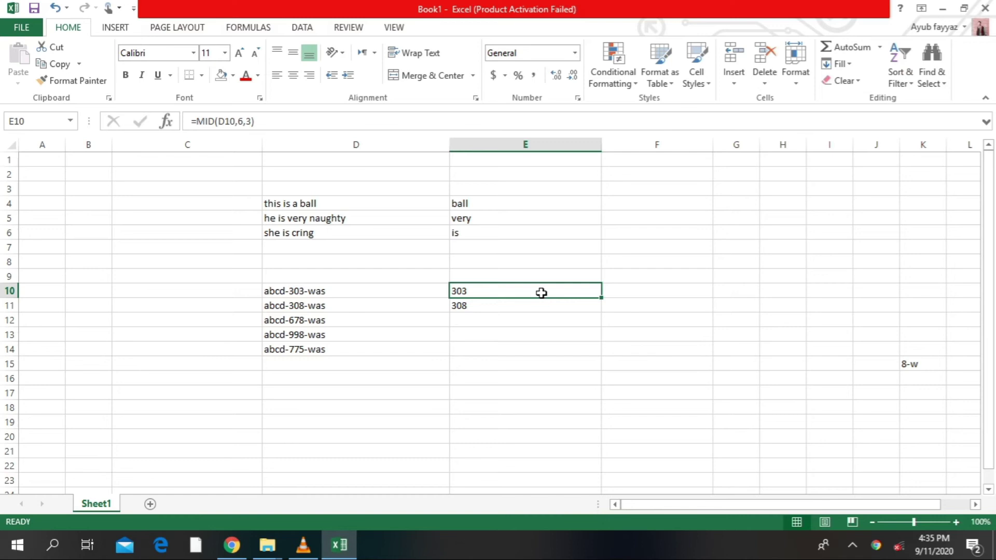
drag(541, 293, 541, 308)
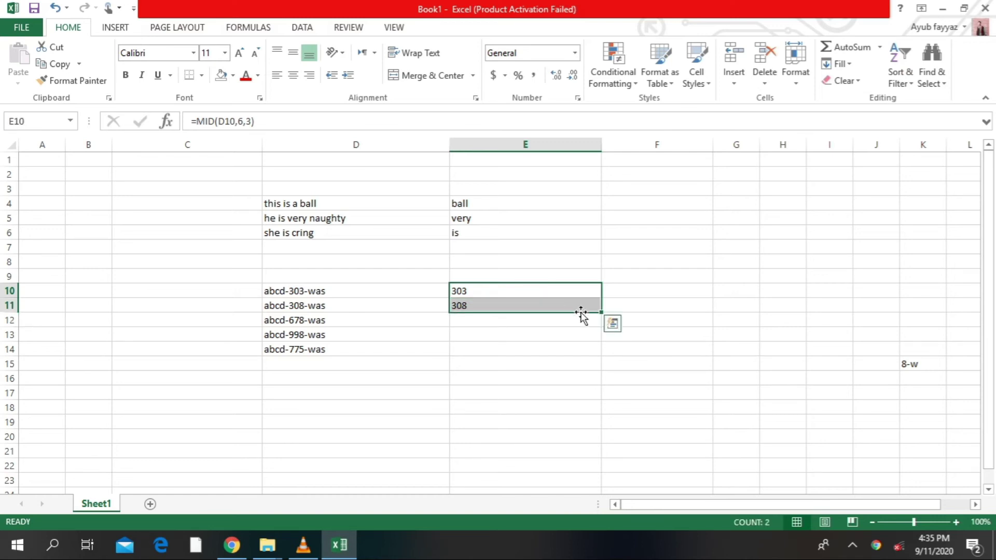
drag(601, 313, 594, 356)
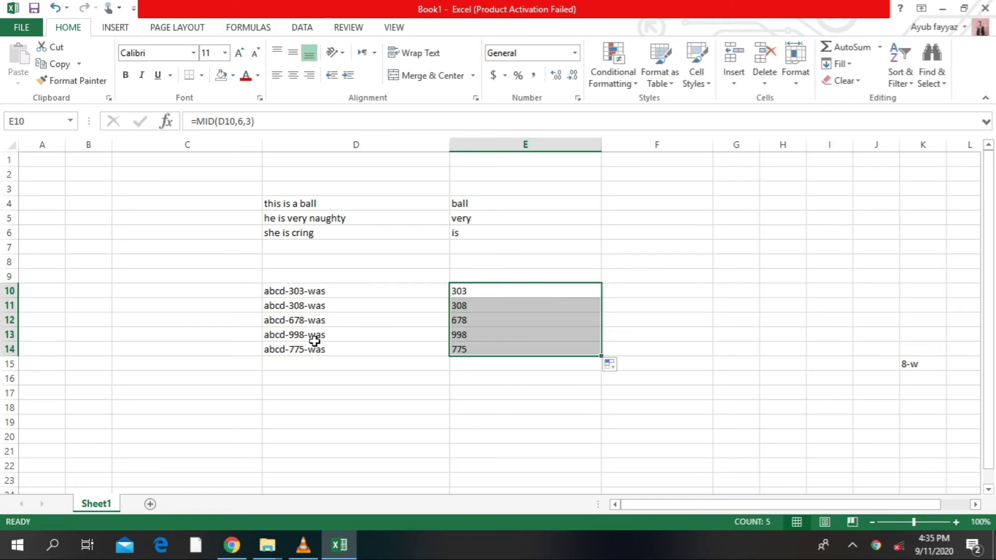
click(503, 324)
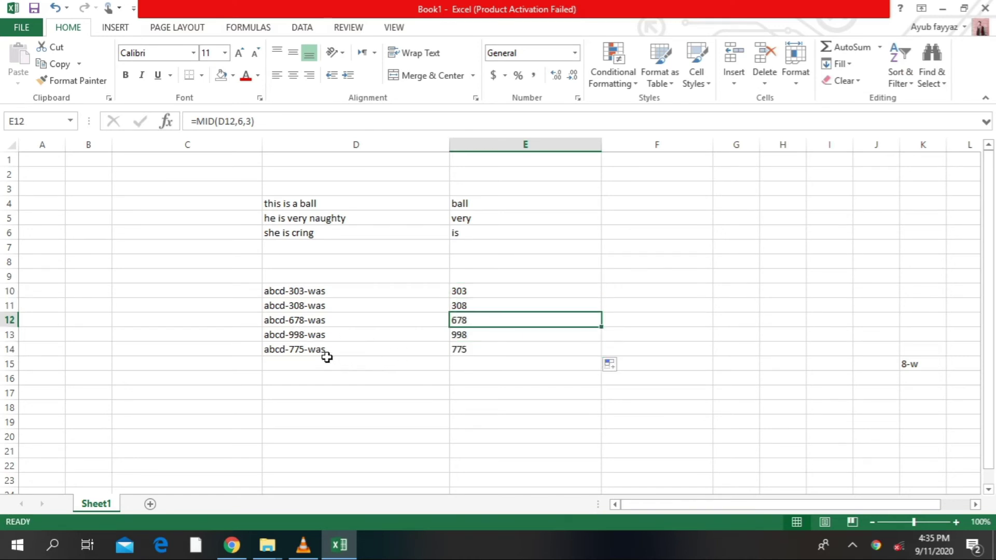
click(561, 348)
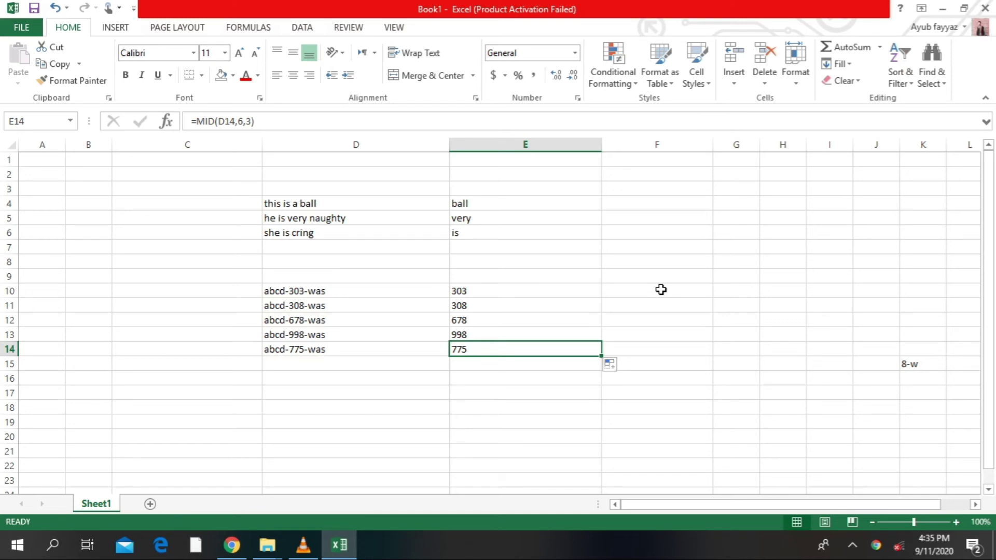
click(988, 477)
click(988, 480)
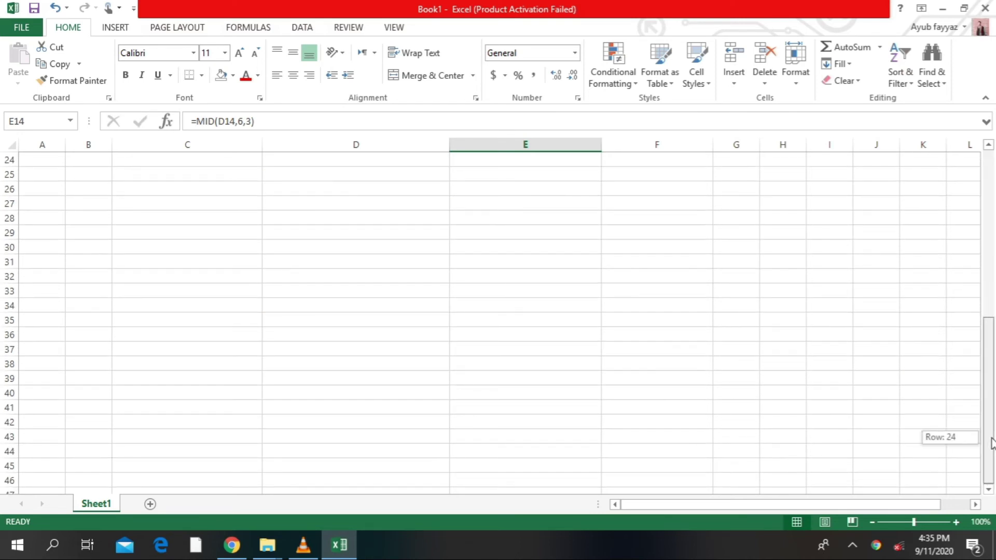
Type 'shirts' in D28 and format it bold, size 12, with grey fill
click(380, 271)
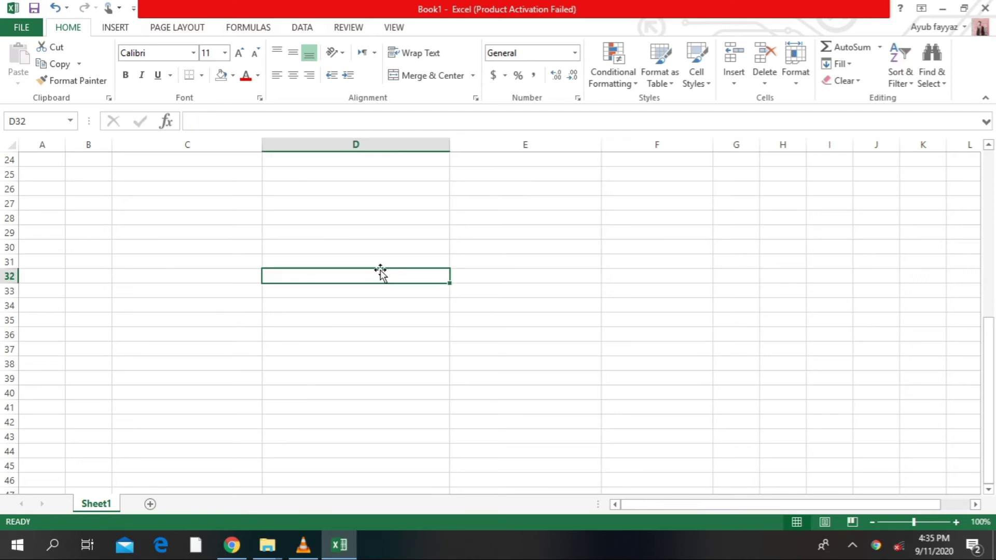
click(331, 213)
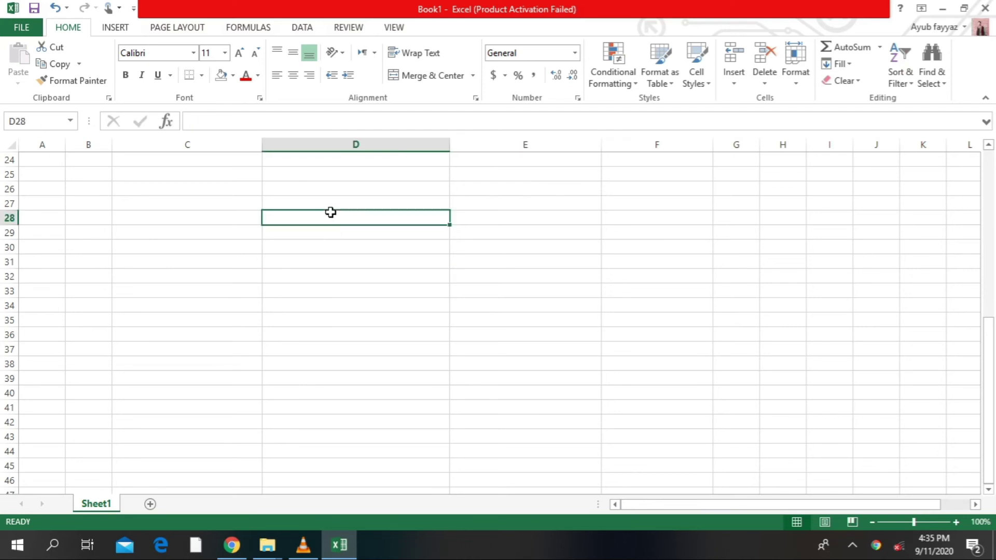
text(shirts)
key(Return)
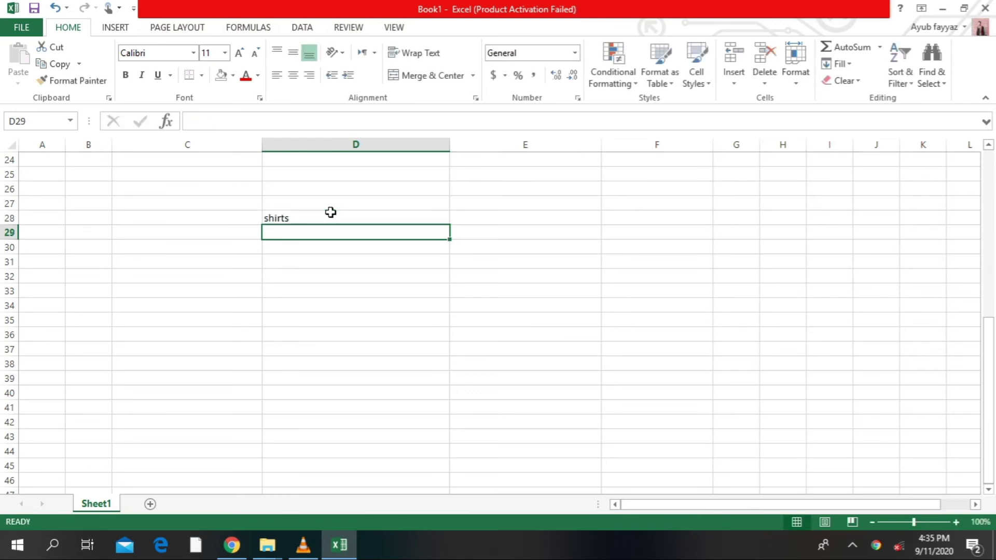
click(330, 212)
click(126, 77)
click(239, 54)
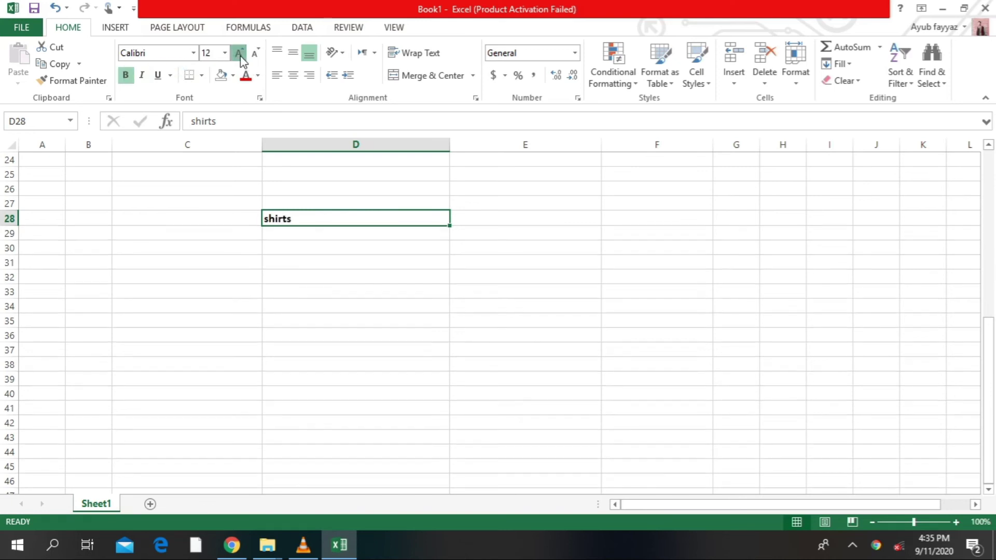
click(233, 75)
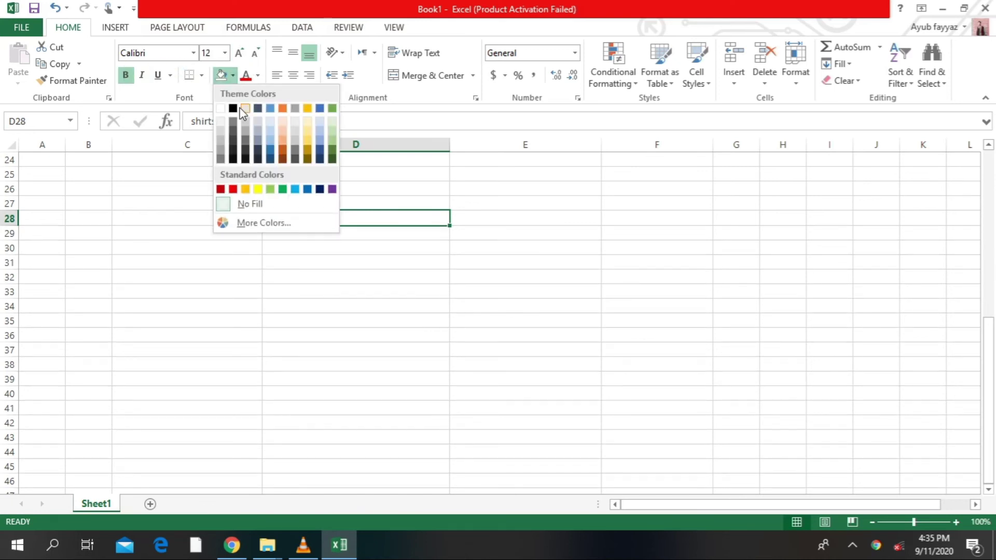
click(246, 129)
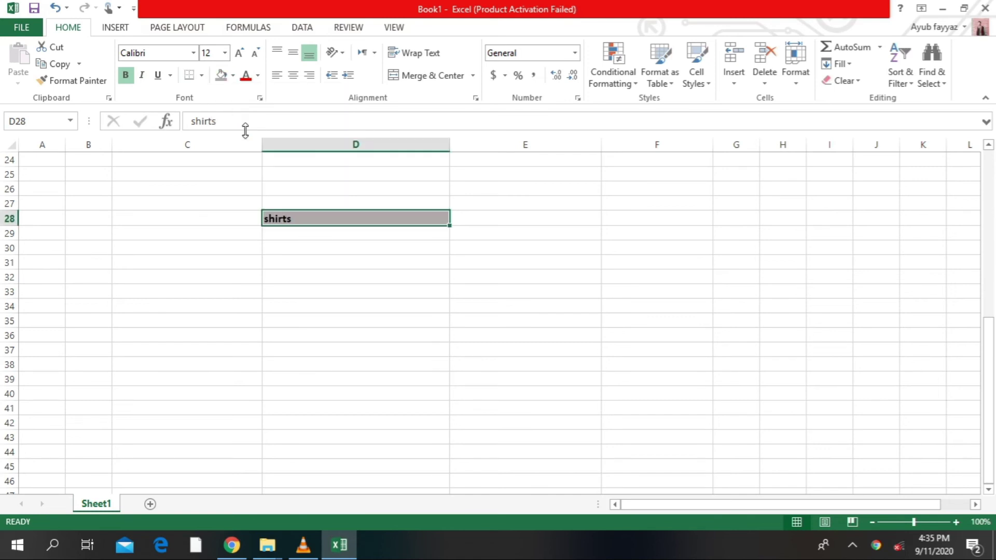
click(287, 235)
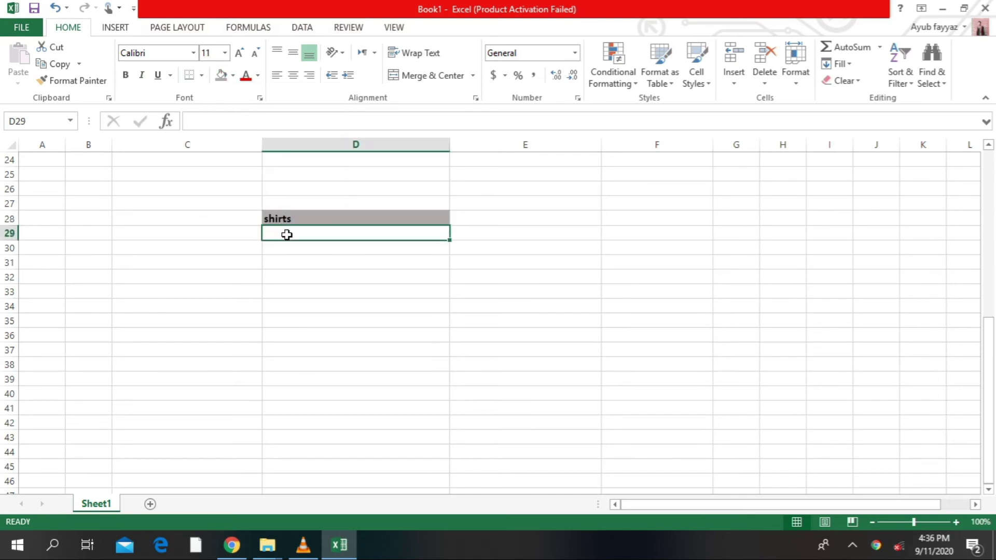
Enter the first shirt code AFGD-SMALL-445 in D29
text(art)
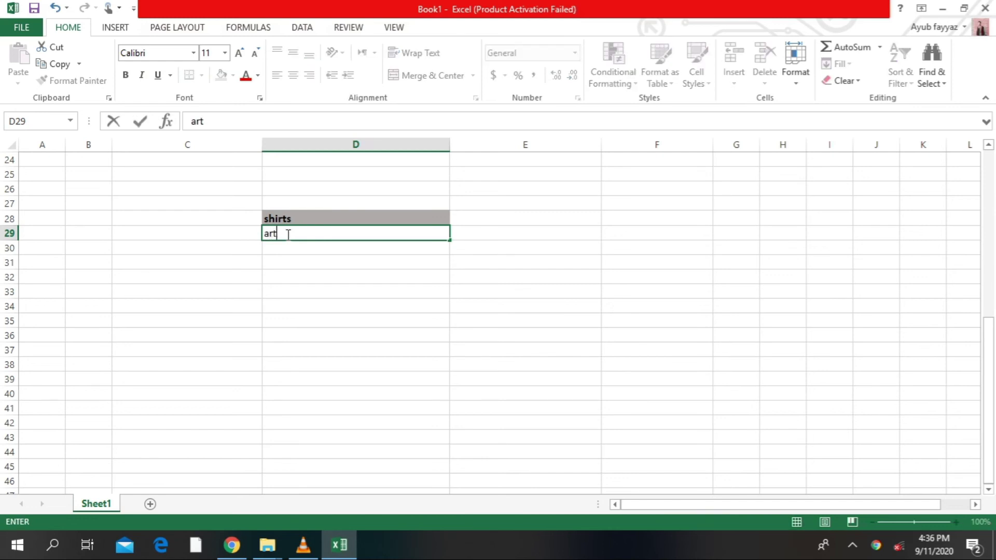
key(BackSpace)
key(BackSpace)
key(BackSpace)
text(a)
text(fgd)
key(BackSpace)
key(BackSpace)
key(BackSpace)
key(BackSpace)
text(A)
text(FGD-)
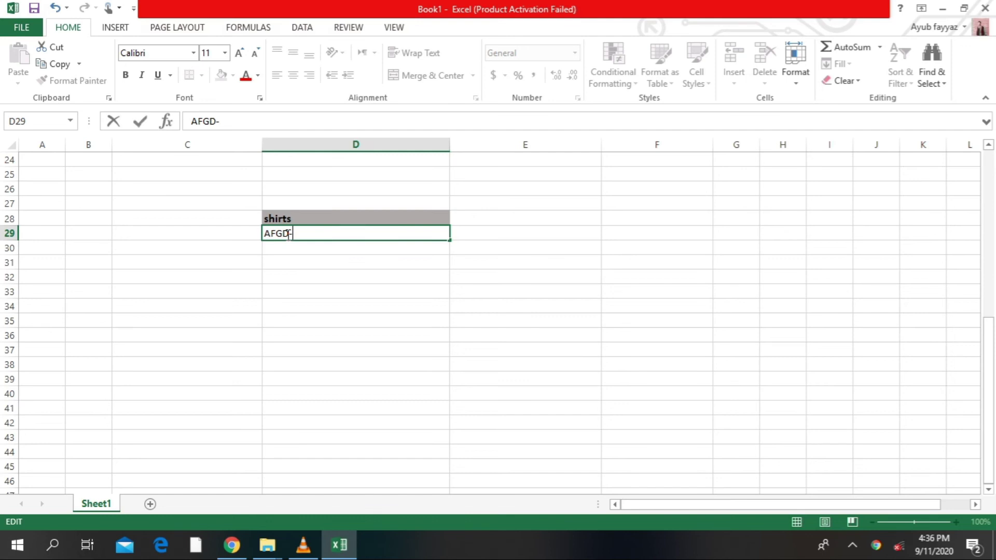
text(SMALL)
text(-445)
key(Return)
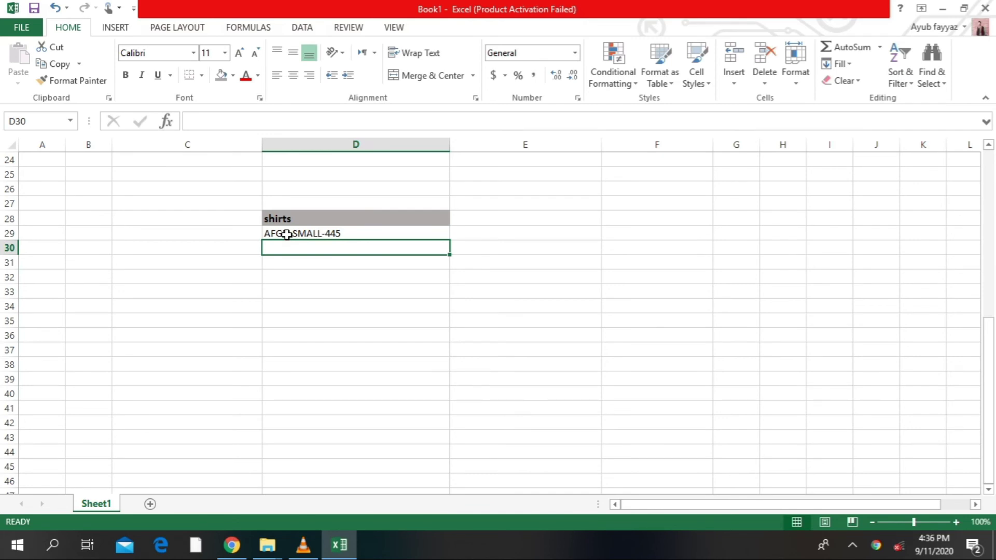
Fill D30 with AFGD-MEDIUM-445 via AutoComplete and type AFGD-LARGE-445 in D31
text(AFGD-SMALL-445)
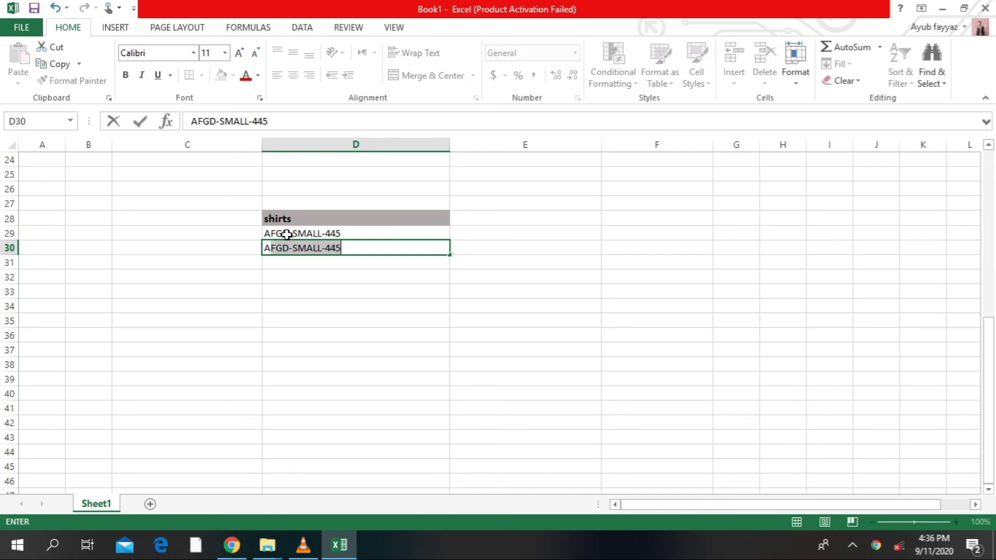
key(Tab)
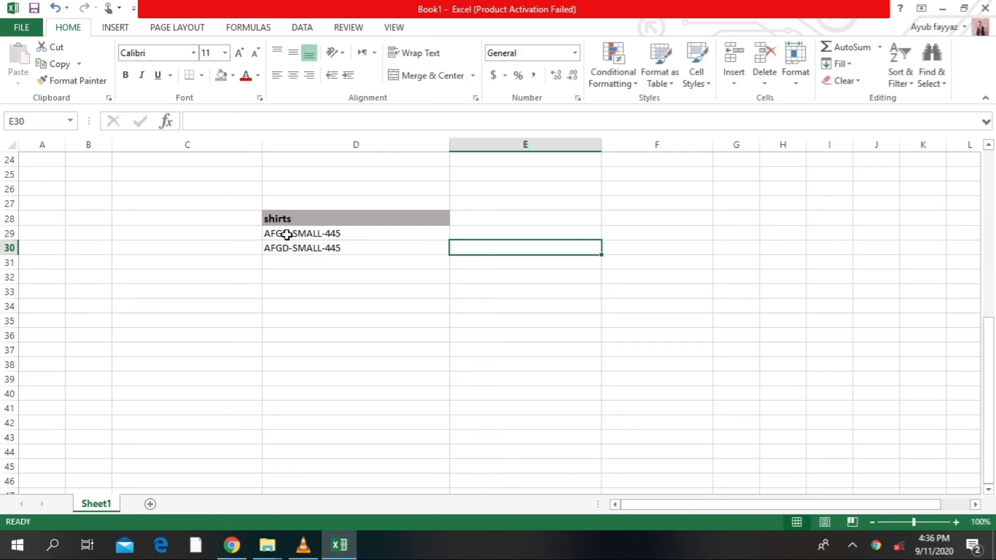
key(shift+Tab)
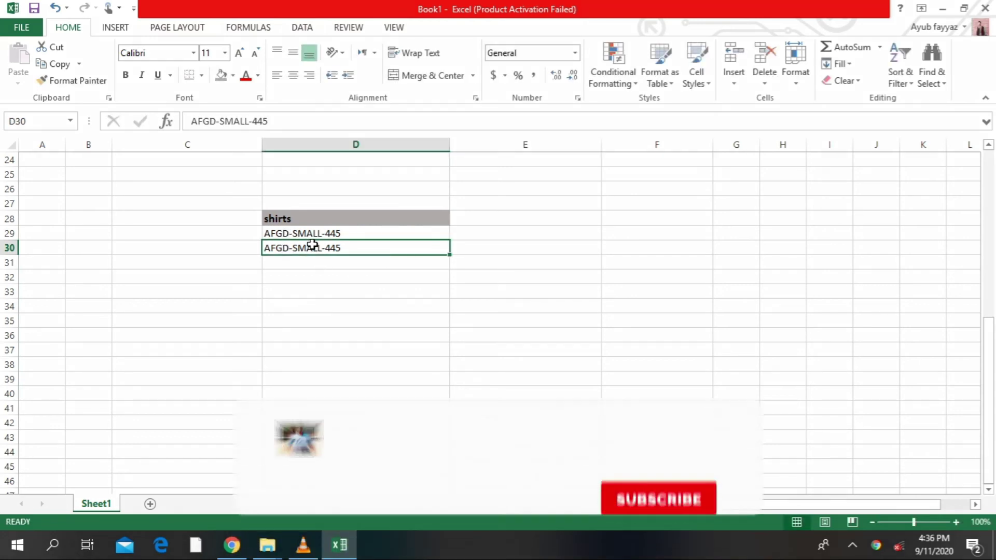
double_click(322, 248)
key(BackSpace)
key(BackSpace)
key(BackSpace)
key(BackSpace)
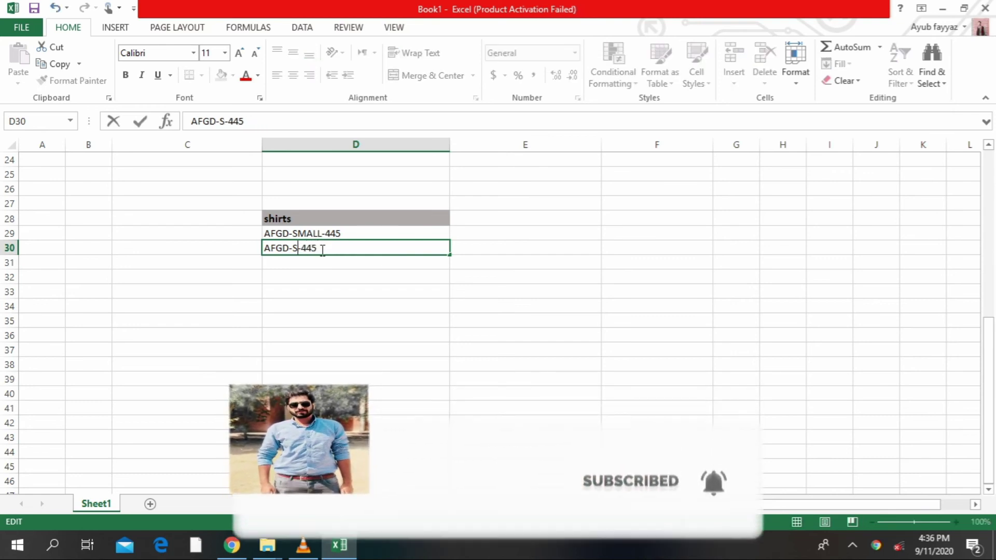
key(BackSpace)
text(MEDIUM)
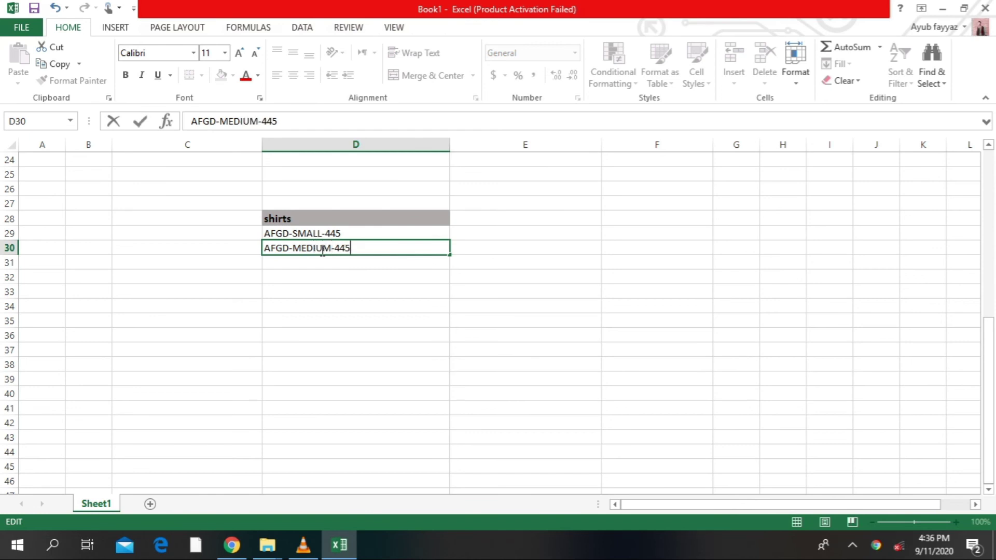
key(Return)
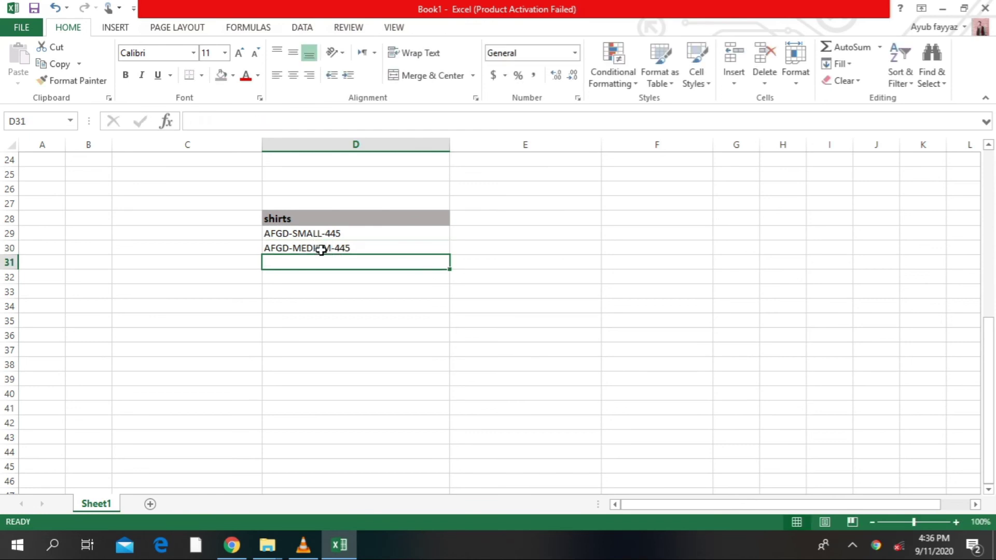
text(AF)
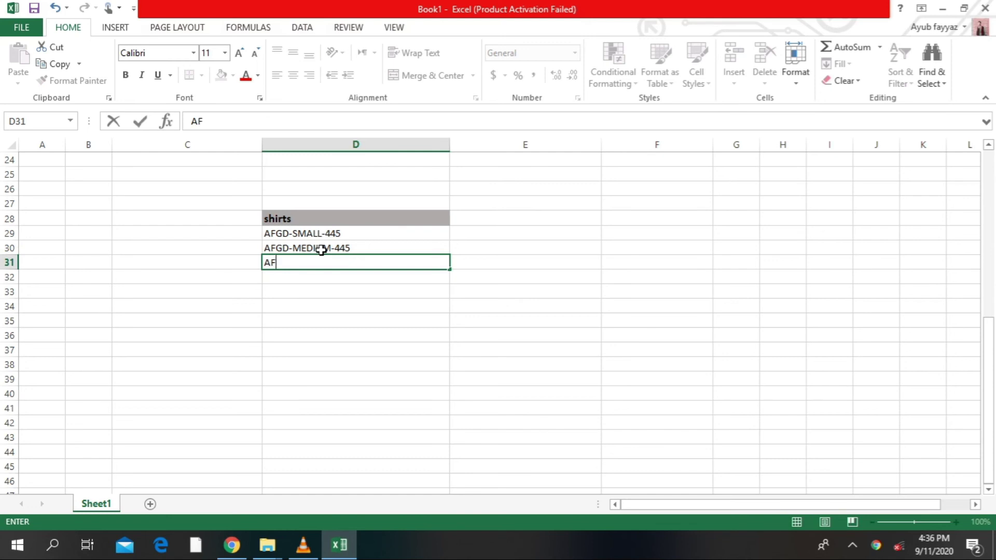
text(GD-LARGE)
text(-)
text(445)
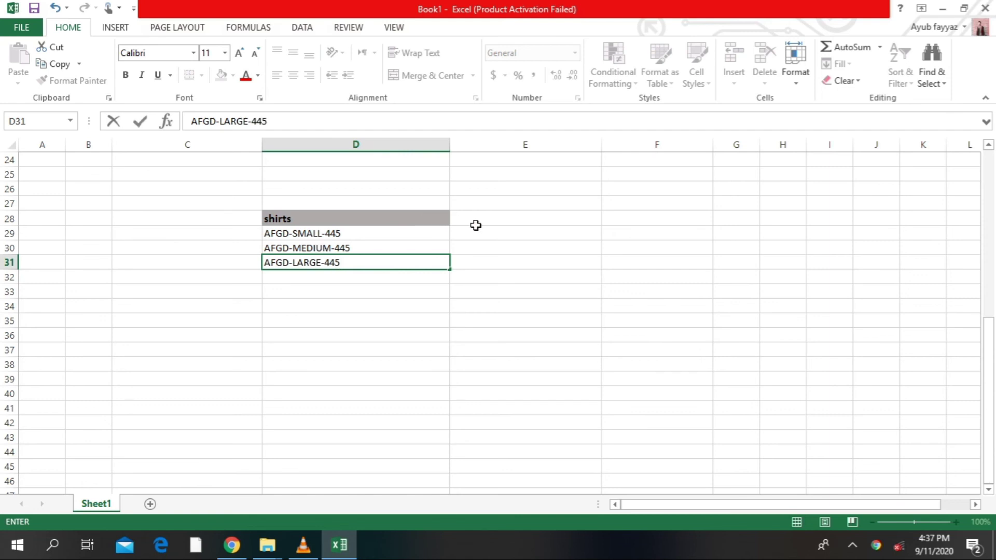
click(476, 230)
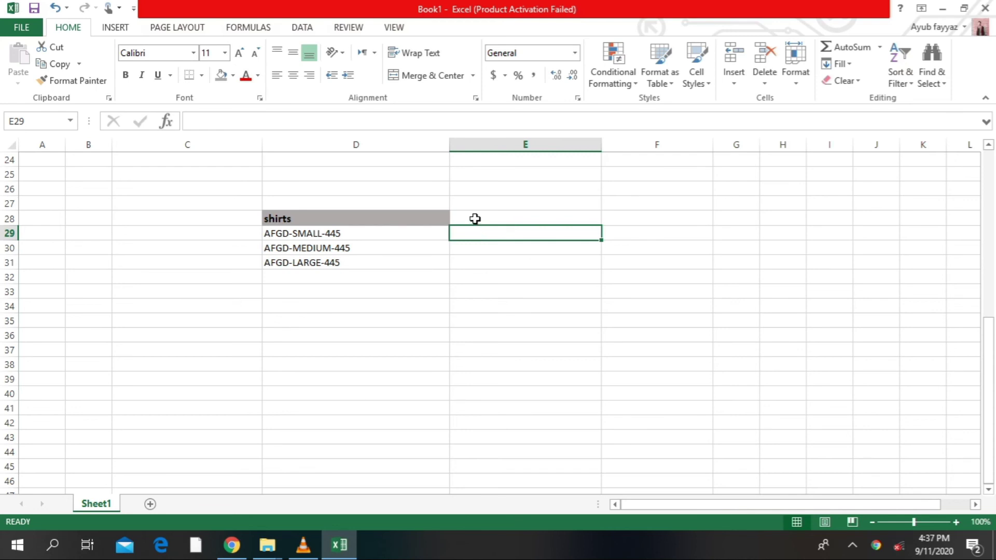
Enter a bold, light-gold-shaded SIZES header in E28, then begin =MID in E29
click(474, 218)
text(SIZES)
key(Return)
click(483, 219)
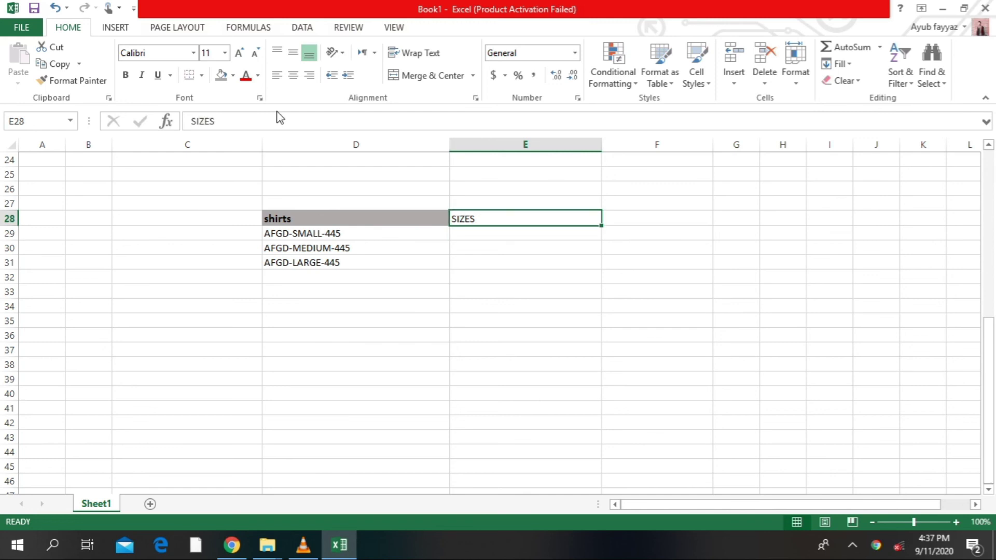
click(233, 75)
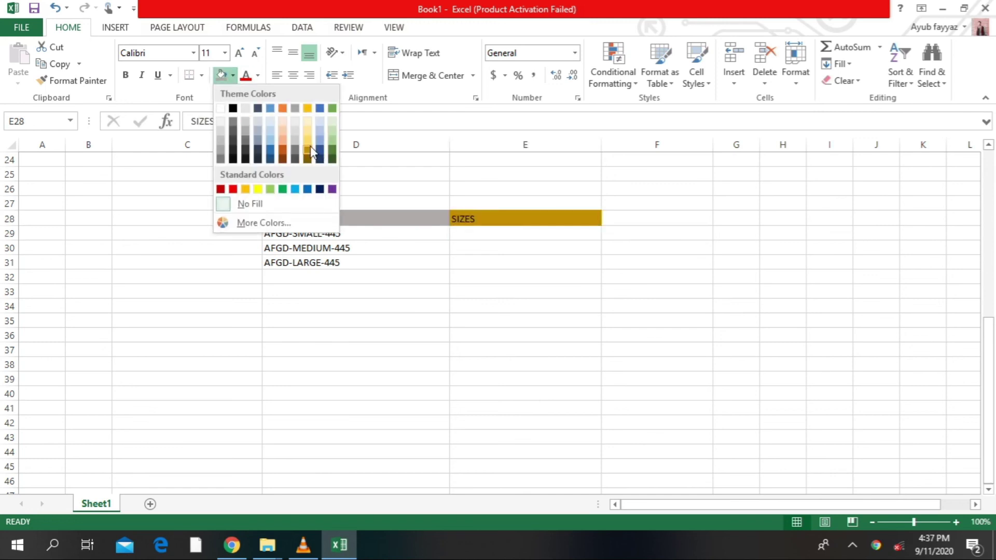
click(307, 133)
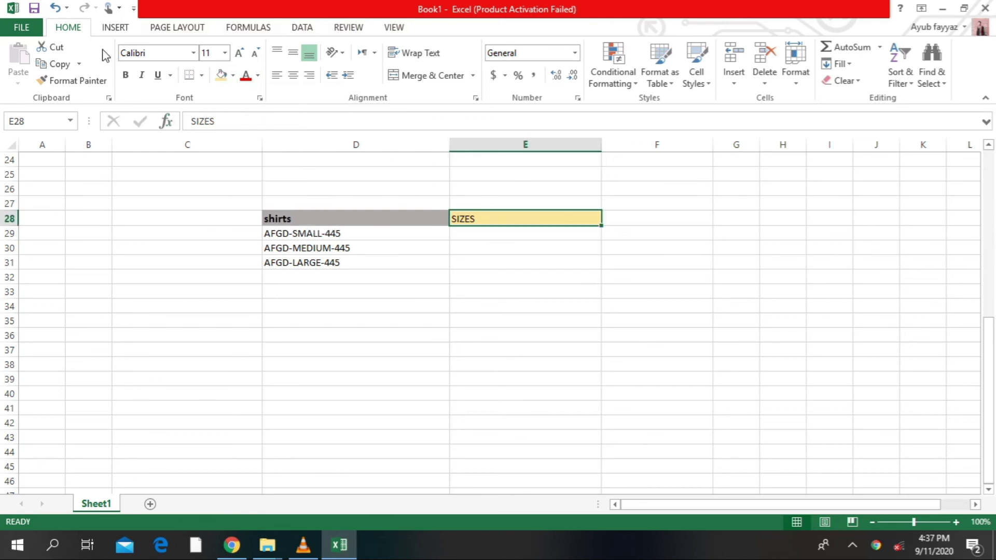
click(125, 75)
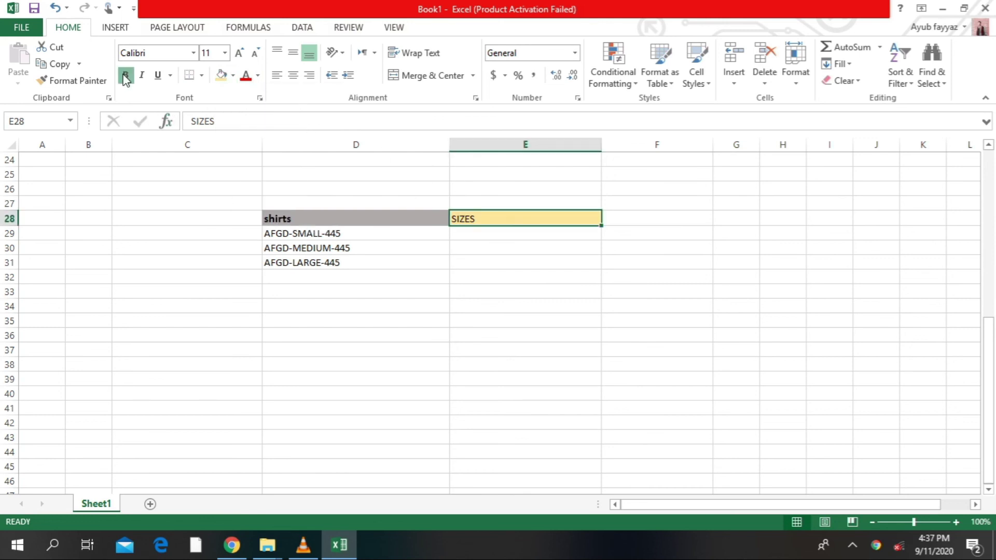
click(493, 236)
text(=)
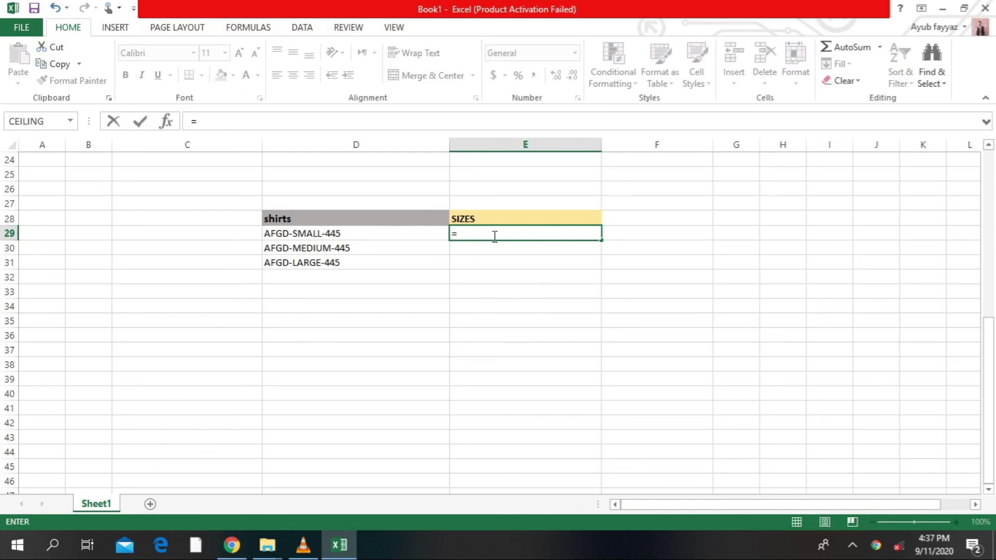
text(MID)
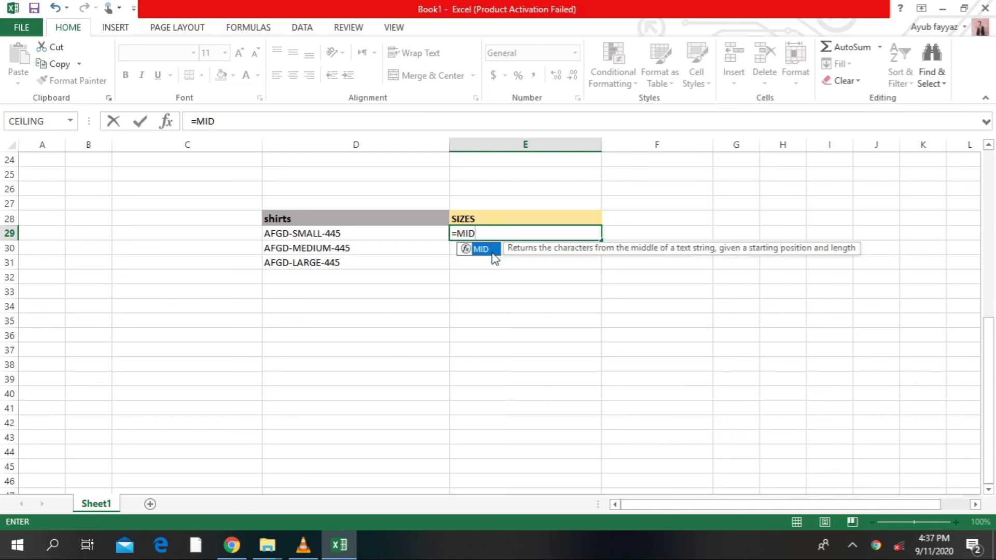
Complete E29 as =MID(D29,6,99) so it returns SMALL-445
double_click(492, 253)
click(312, 234)
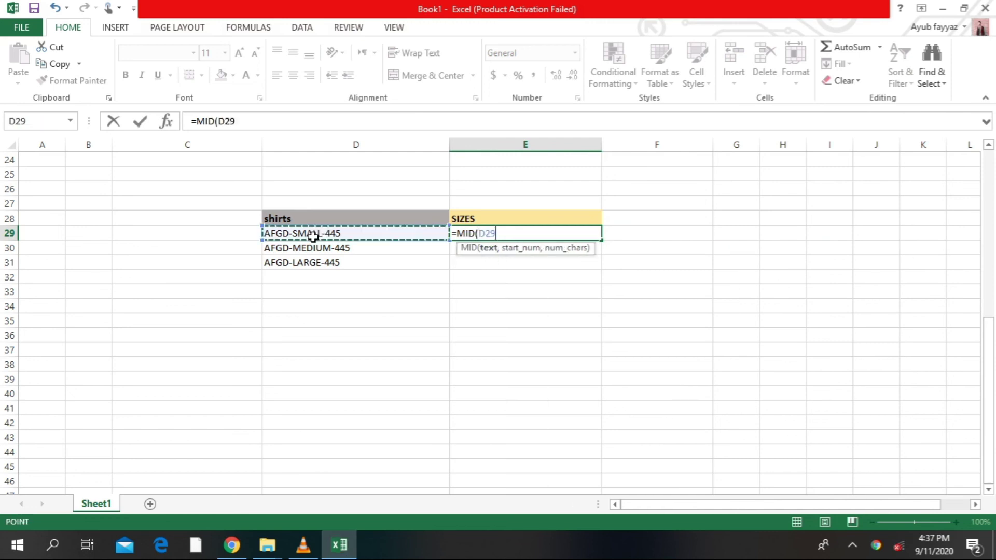
text(,)
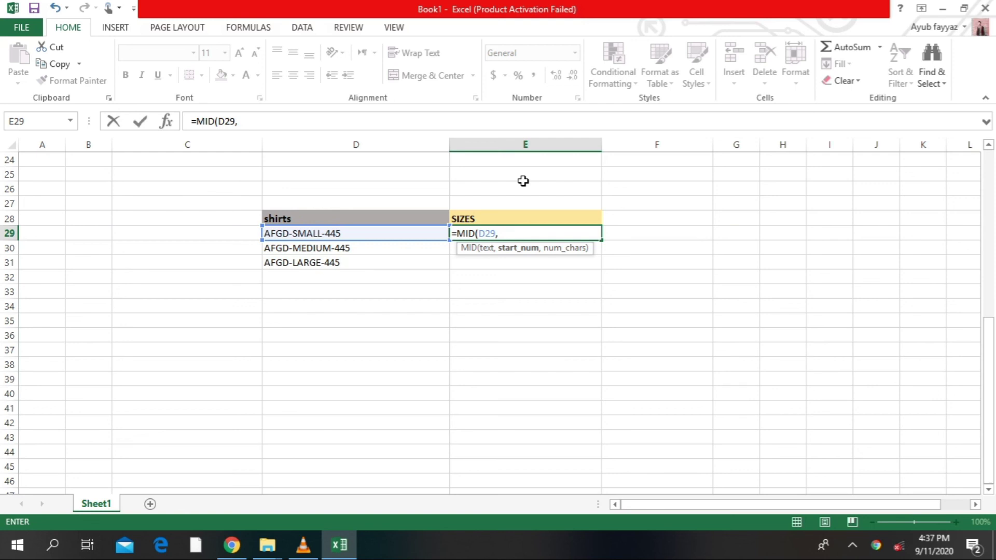
text(6,)
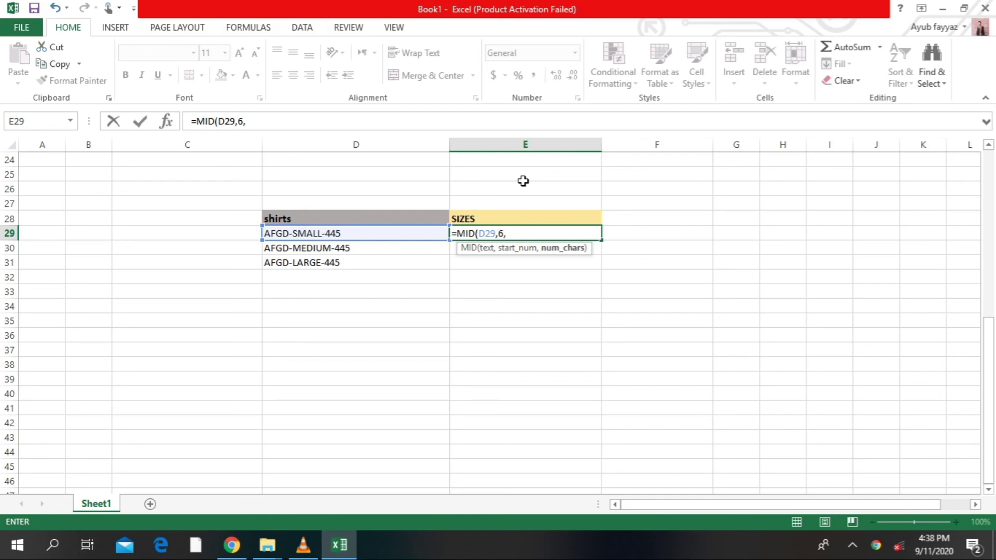
text(99)
text())
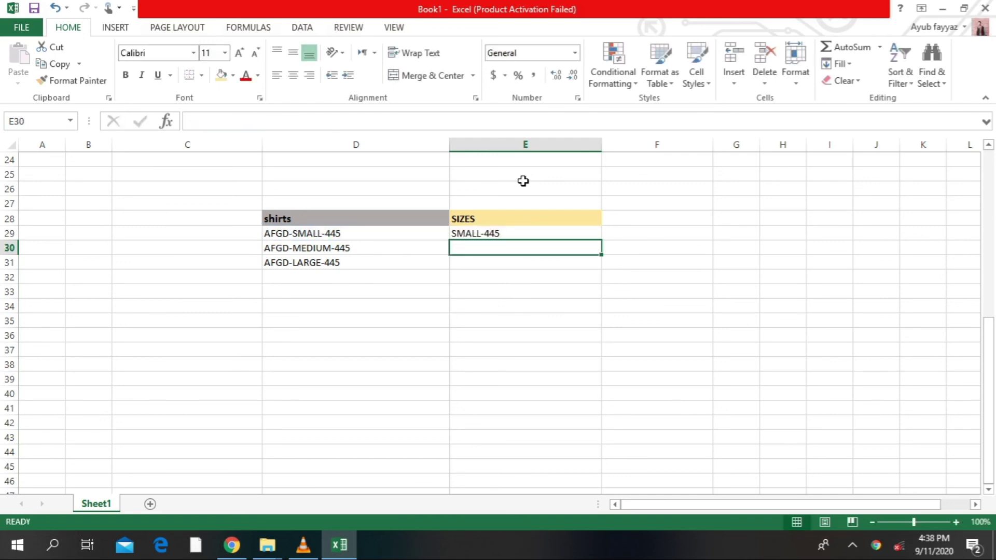
click(513, 232)
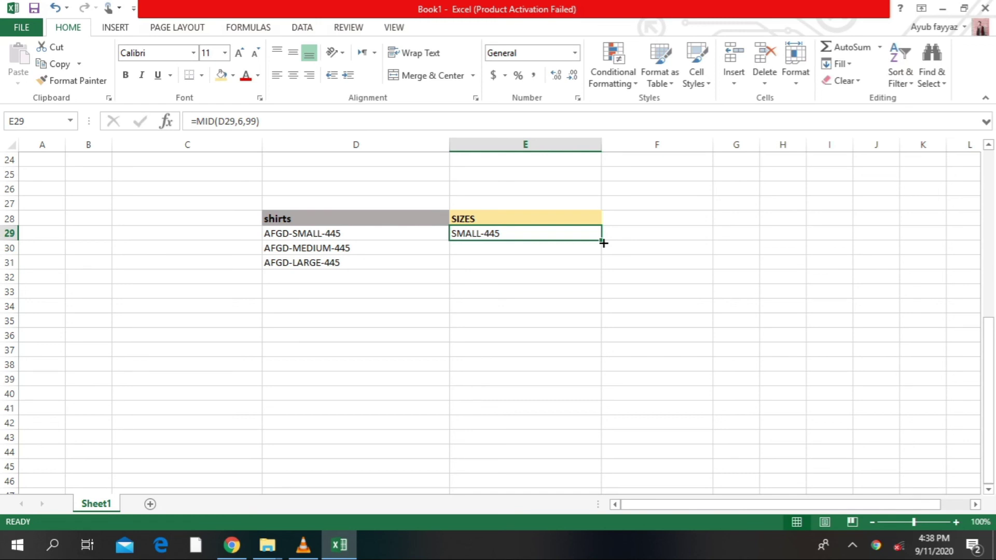
Fill E29's MID formula down to E31 and check the results in E29:E31
drag(603, 243, 597, 268)
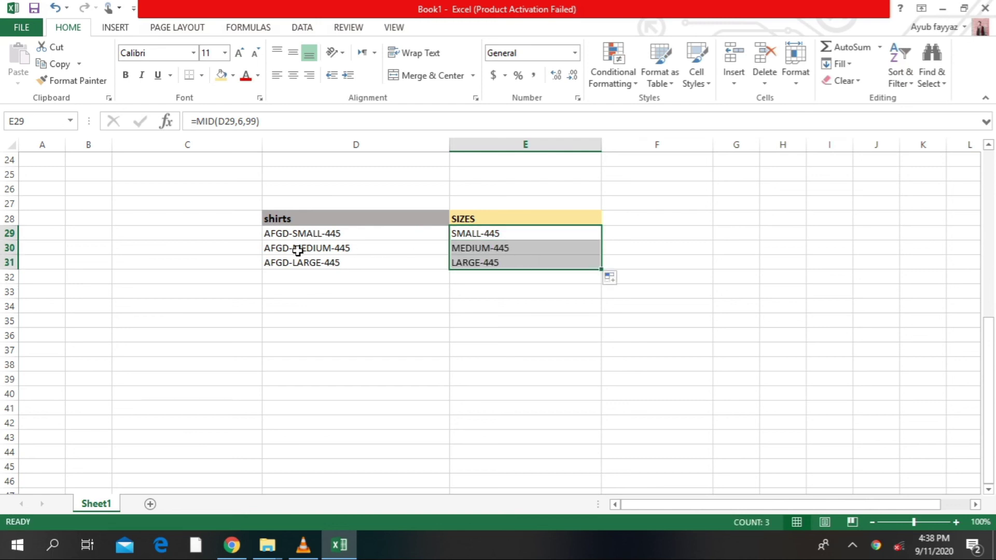
click(479, 234)
click(478, 247)
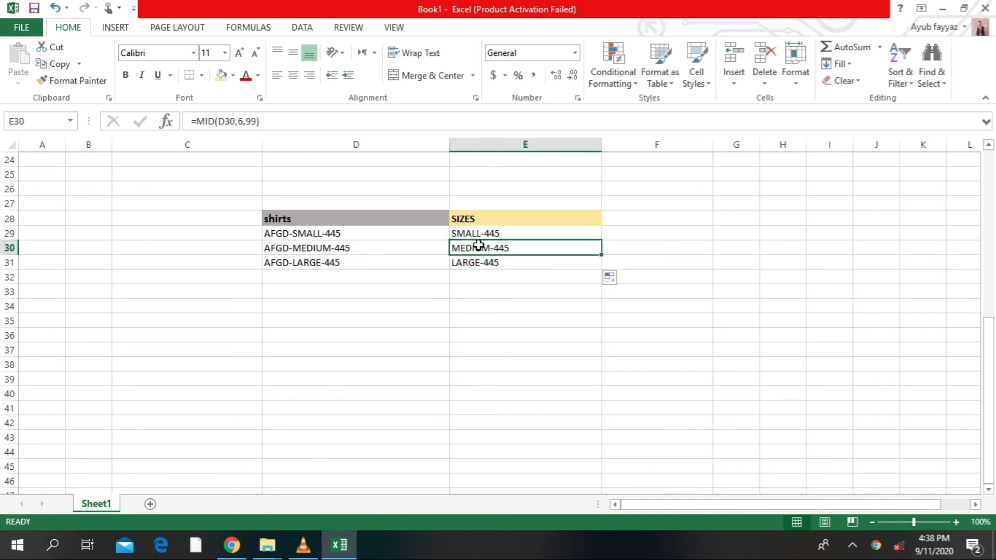
click(487, 265)
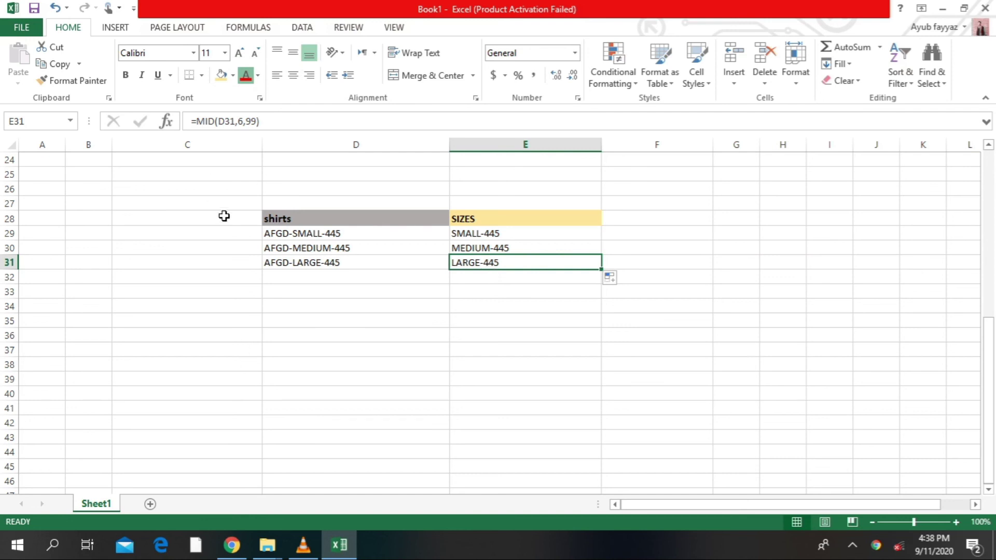
ctrl+scroll(223, 215, up, 5)
scroll(224, 215, up, 2)
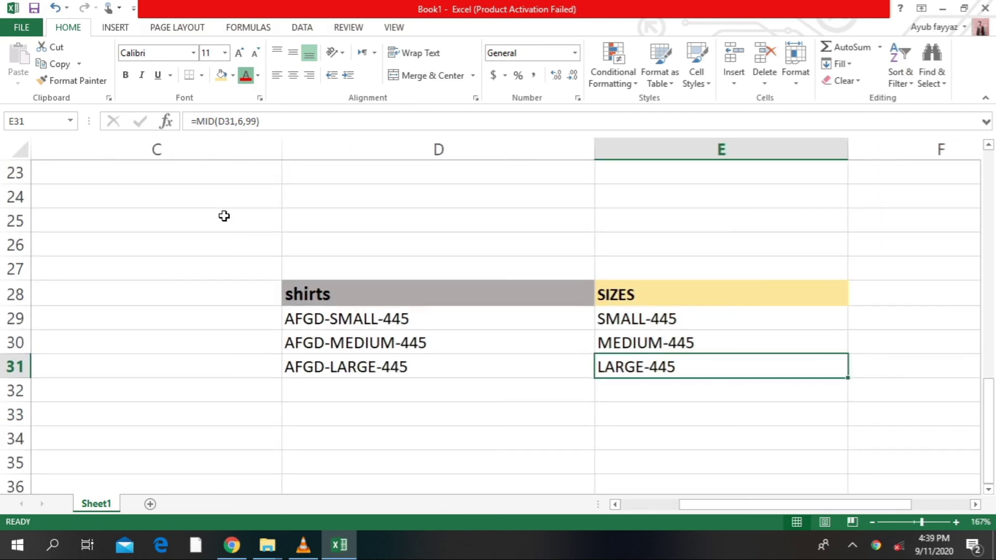
click(273, 121)
drag(273, 121, 191, 122)
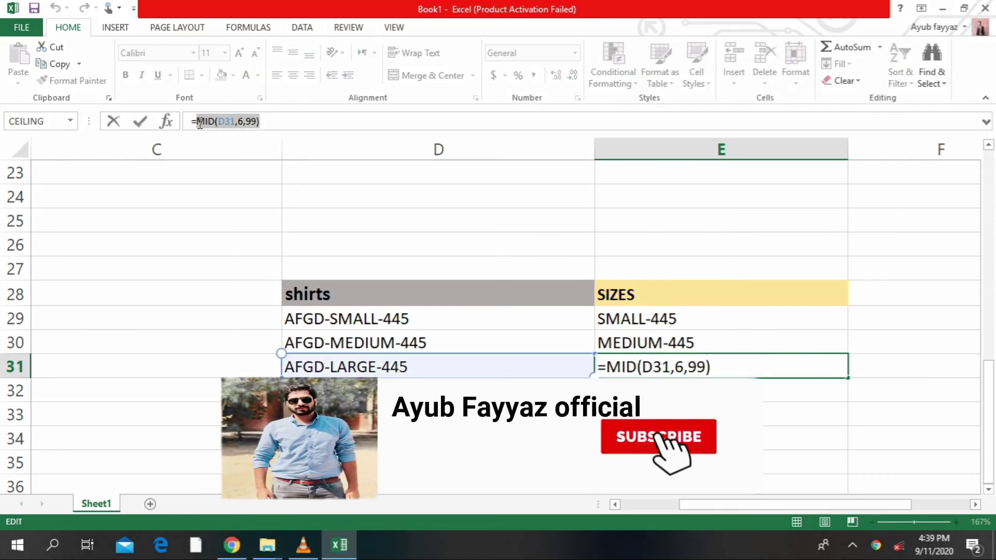